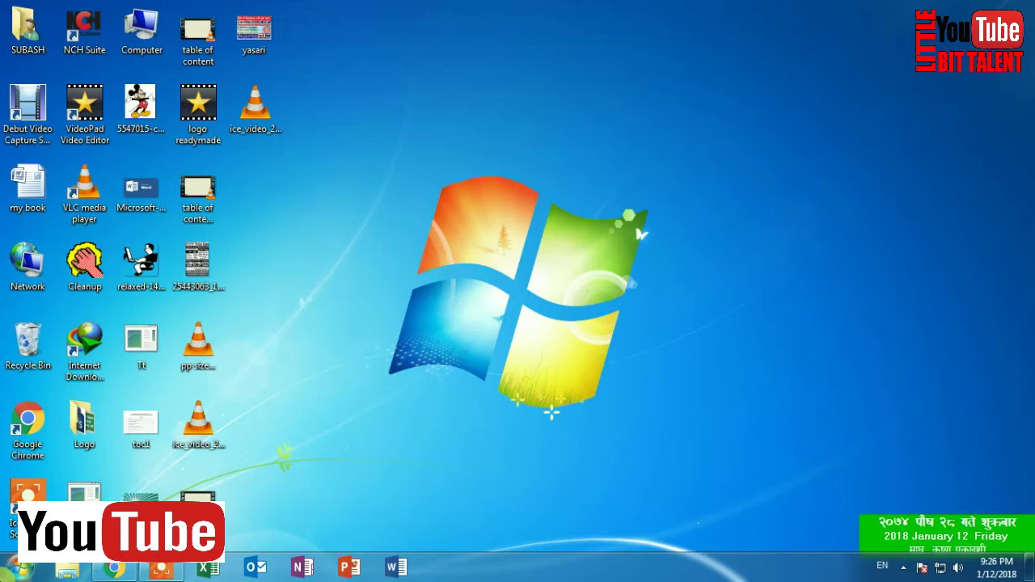
Step: Launch Microsoft Office Excel 2007 from the Start menu, opening a blank Book1
left_click(17, 568)
left_click(70, 300)
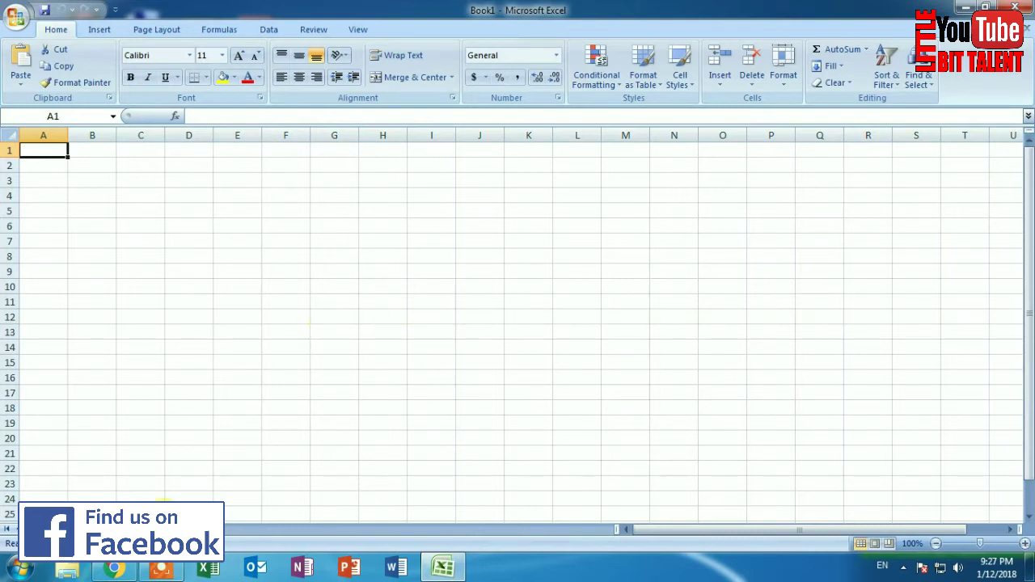
left_click(161, 570)
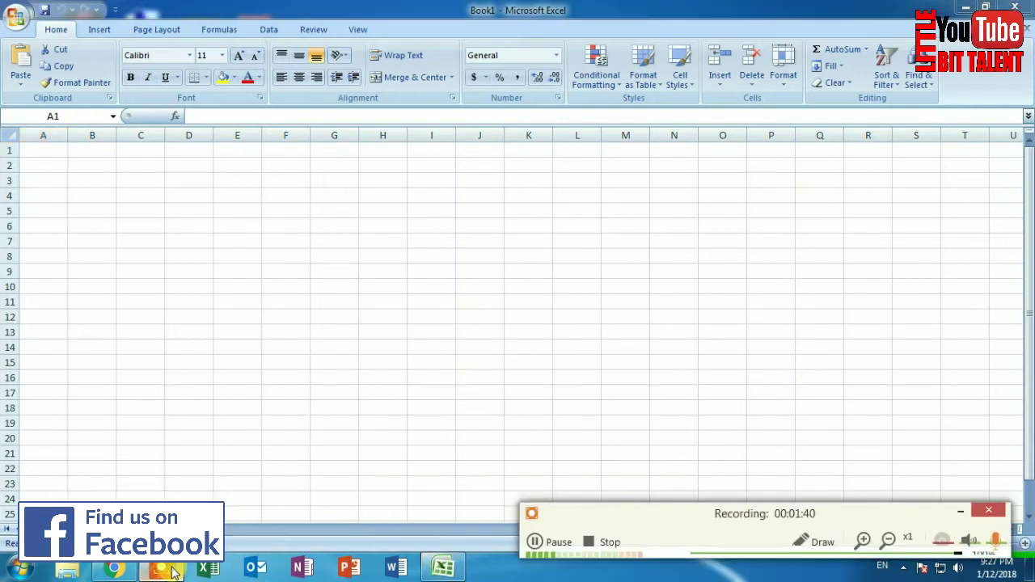
left_click(536, 542)
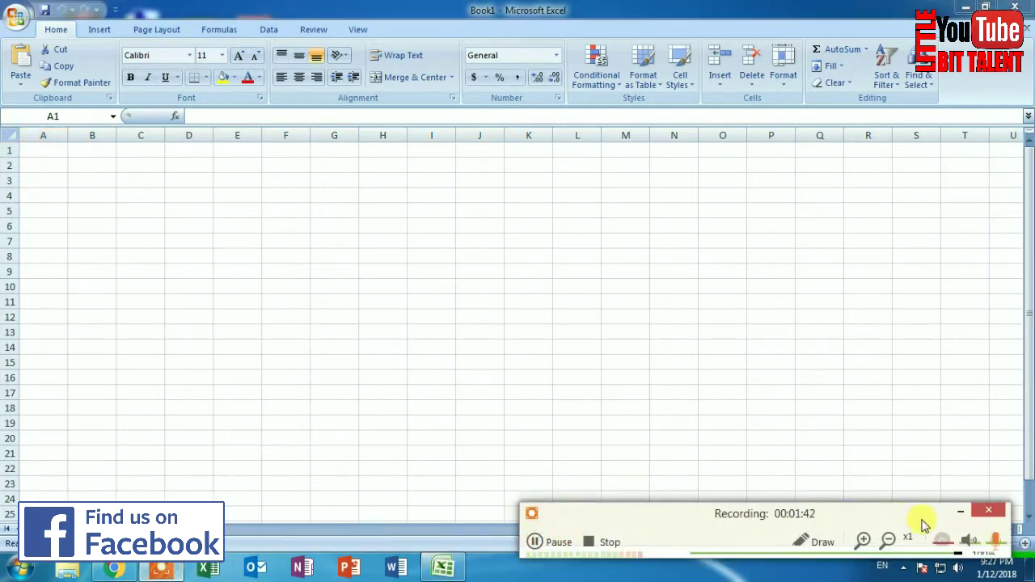
left_click(960, 518)
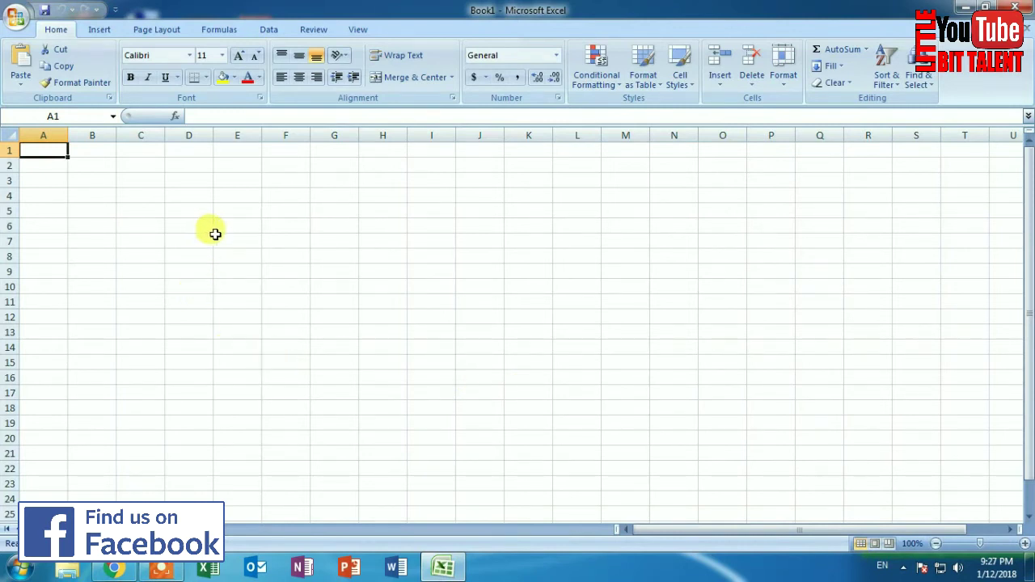
left_click_drag(211, 236, 260, 286)
left_click(265, 286)
left_click(260, 258)
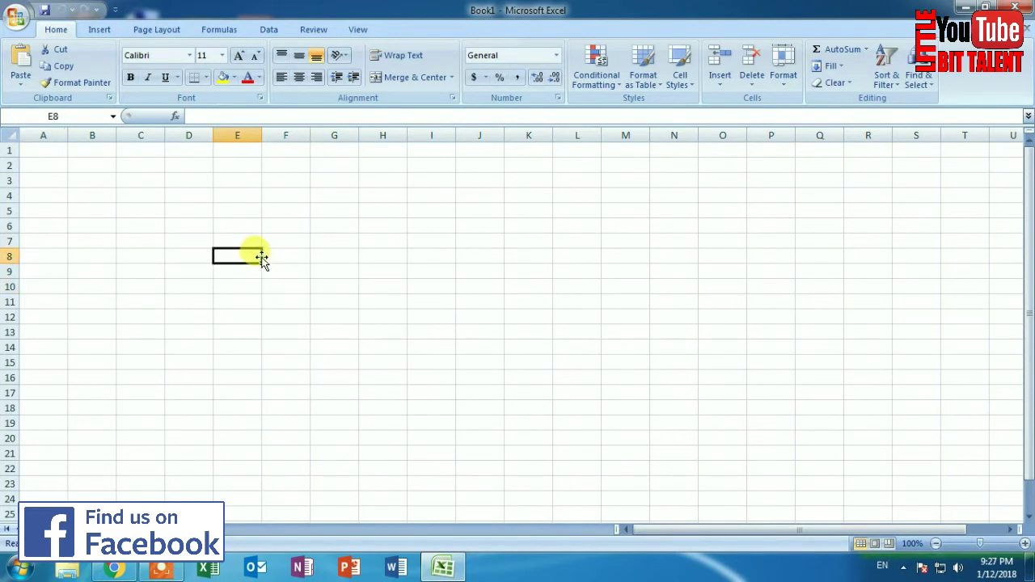
left_click(225, 230)
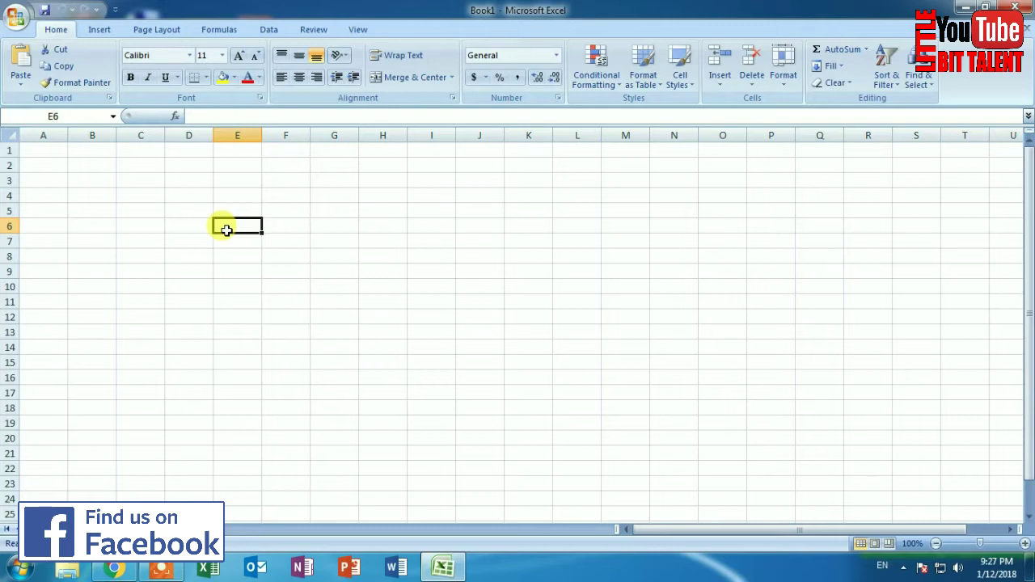
left_click(277, 287)
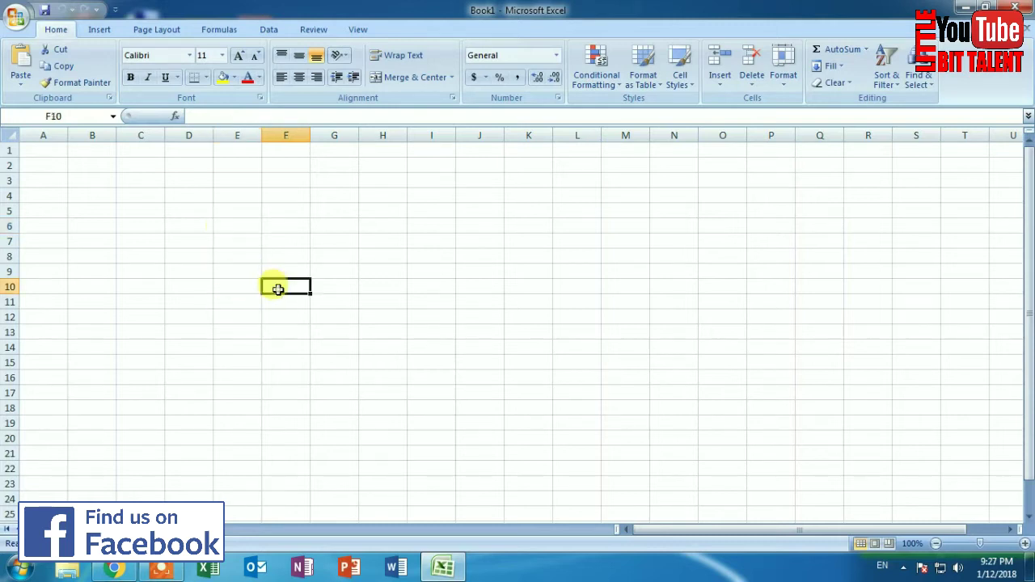
left_click_drag(267, 254, 370, 363)
left_click(412, 388)
left_click(266, 257)
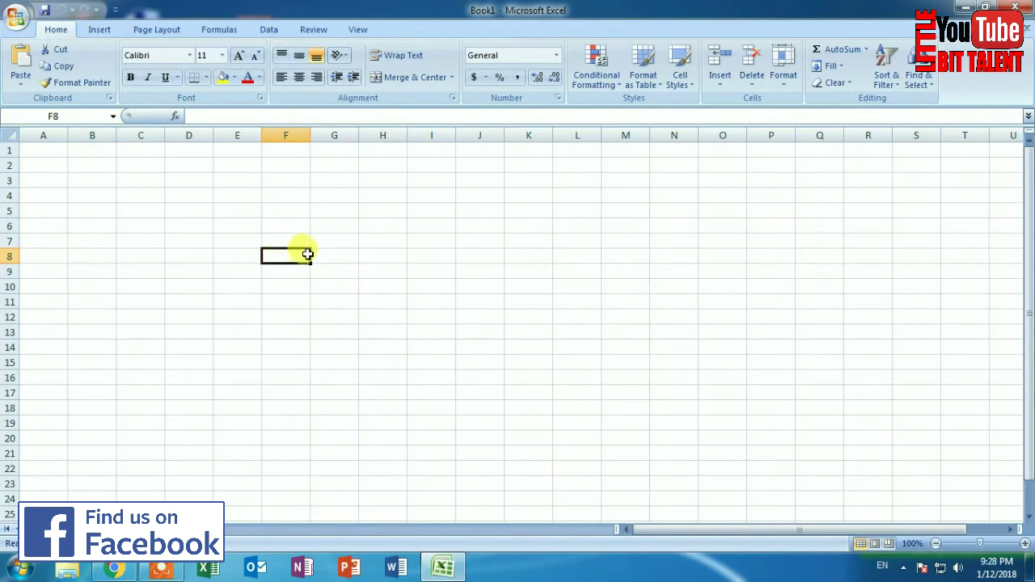
Step: Enter 1 and 2 in F10:F11 and fill the number series down column F
left_click(273, 284)
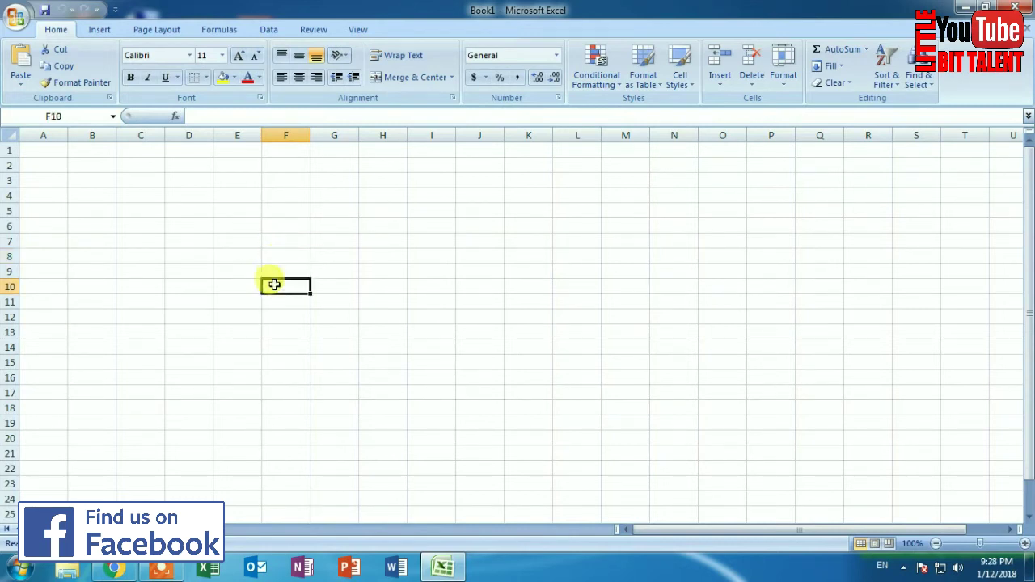
type("1")
key("Return")
type("2")
key("Return")
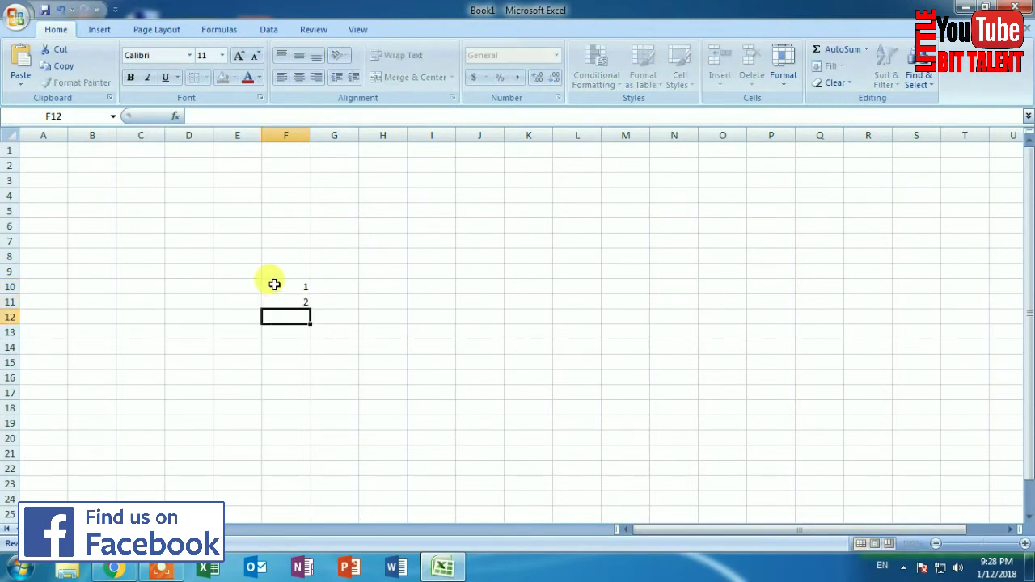
left_click_drag(270, 282, 312, 313)
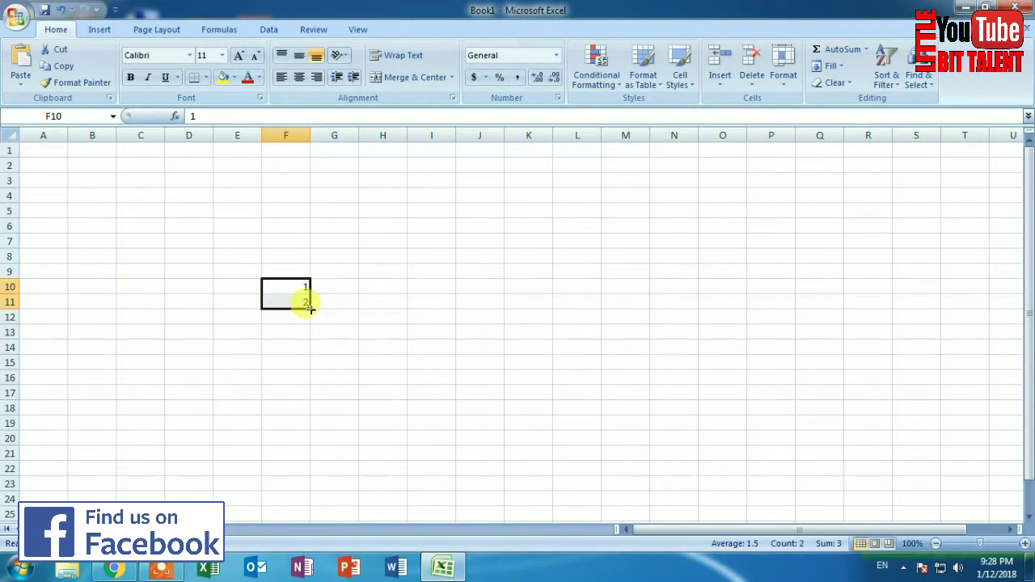
left_click_drag(311, 313, 296, 476)
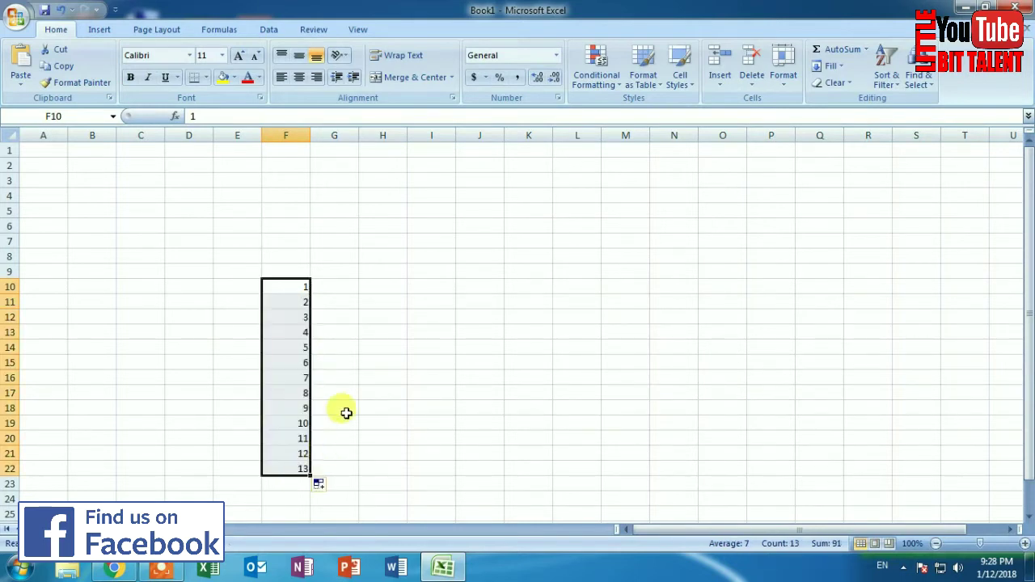
left_click(377, 319)
Step: Add the heading SN in F9 and centre F9:F22
left_click(287, 270)
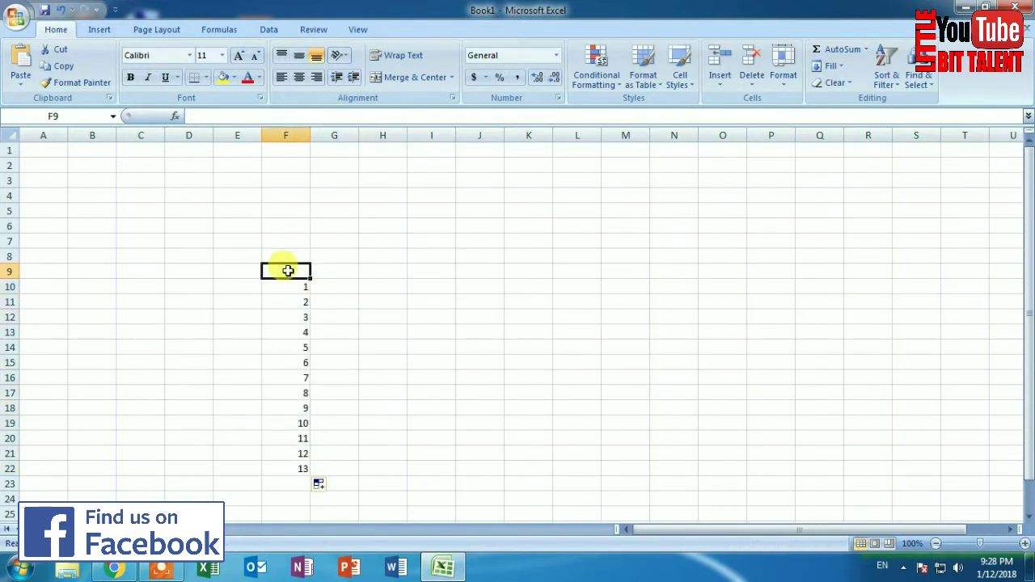
type("SN")
key("Return")
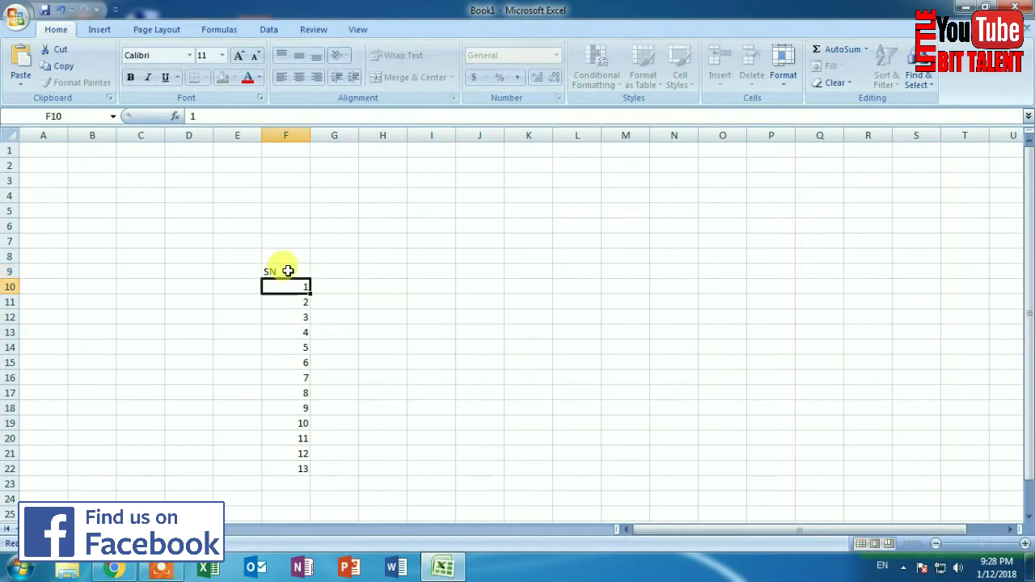
left_click_drag(288, 270, 289, 467)
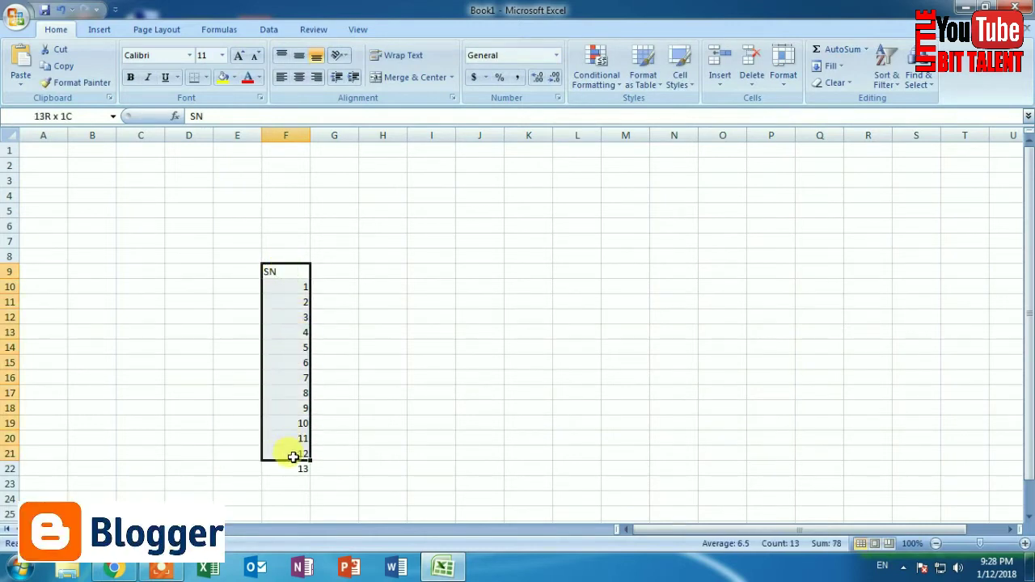
left_click(298, 77)
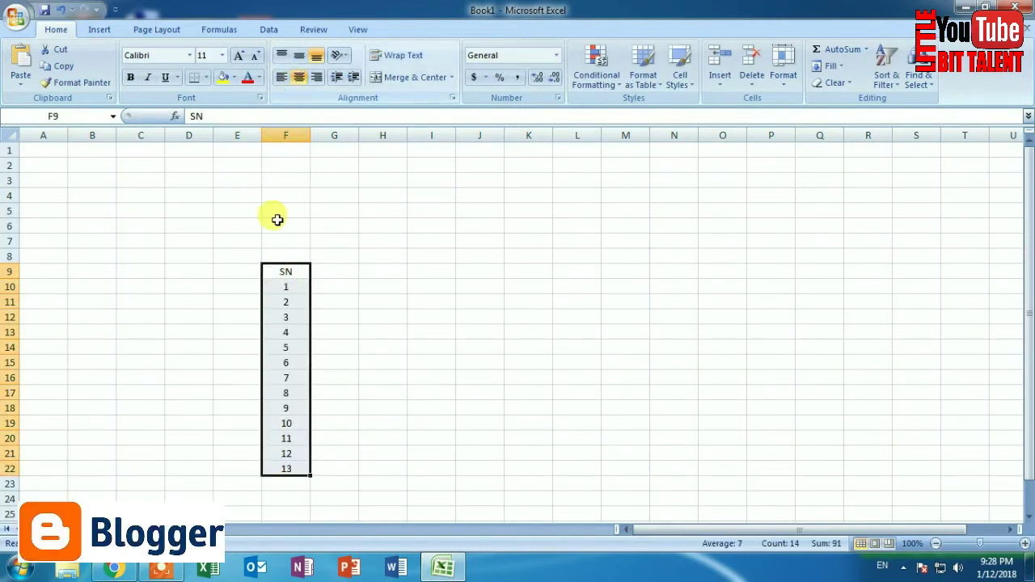
left_click(281, 224)
Step: Refill the serial numbers from F10 so they run to 16
left_click(287, 284)
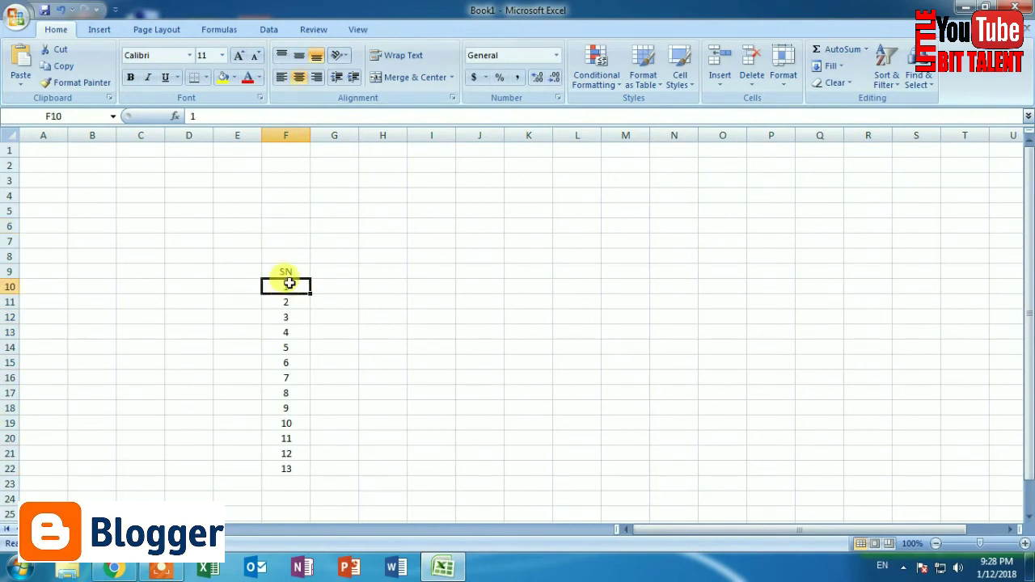
mouse_move(285, 286)
left_mouse_down()
mouse_move(311, 307)
mouse_move(296, 485)
left_mouse_up()
left_click(394, 287)
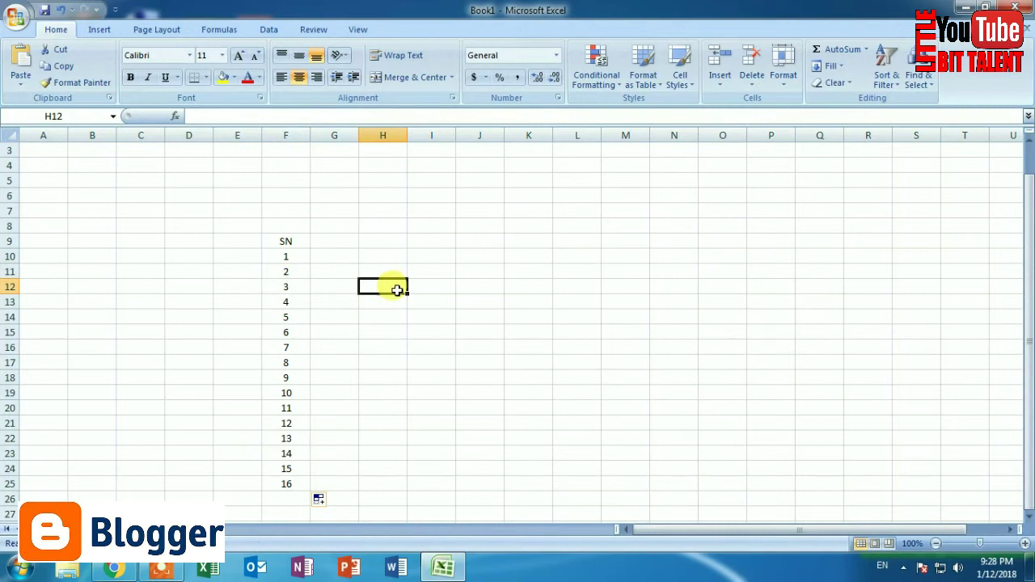
Step: Enter SUN and MON in H9:H10 and fill the days down to SAT
left_click(379, 239)
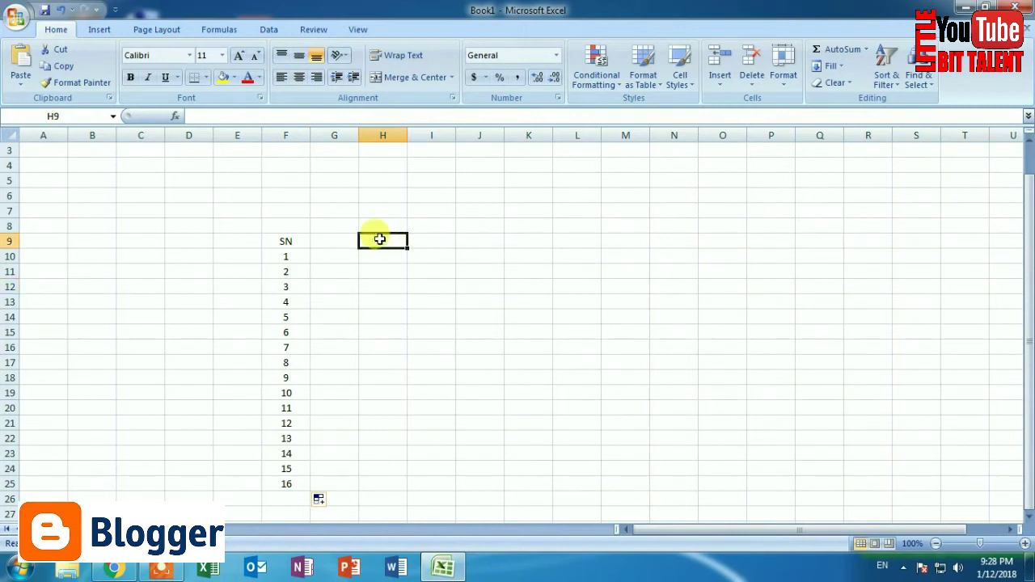
type("SUN")
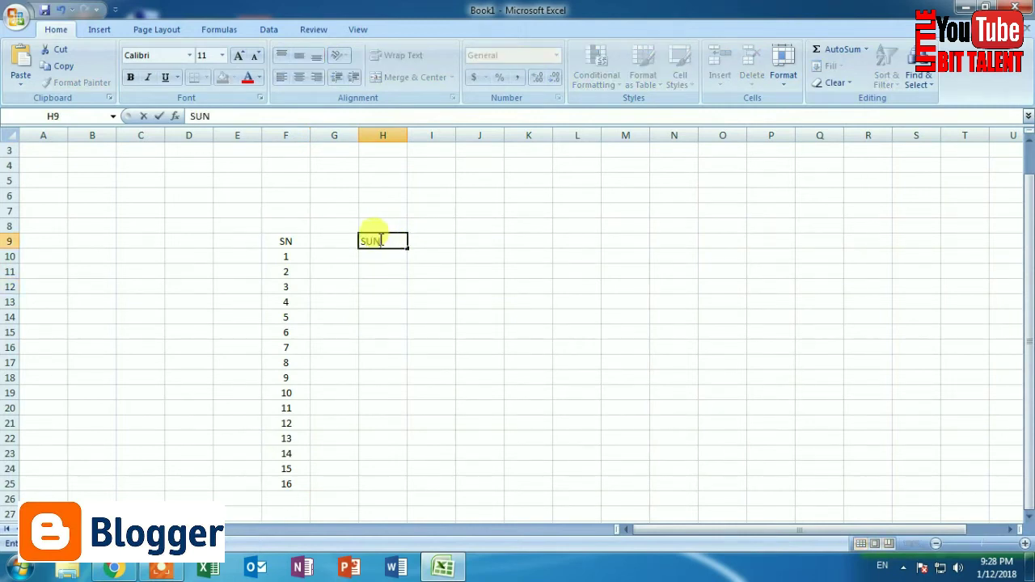
key("Return")
type("MON")
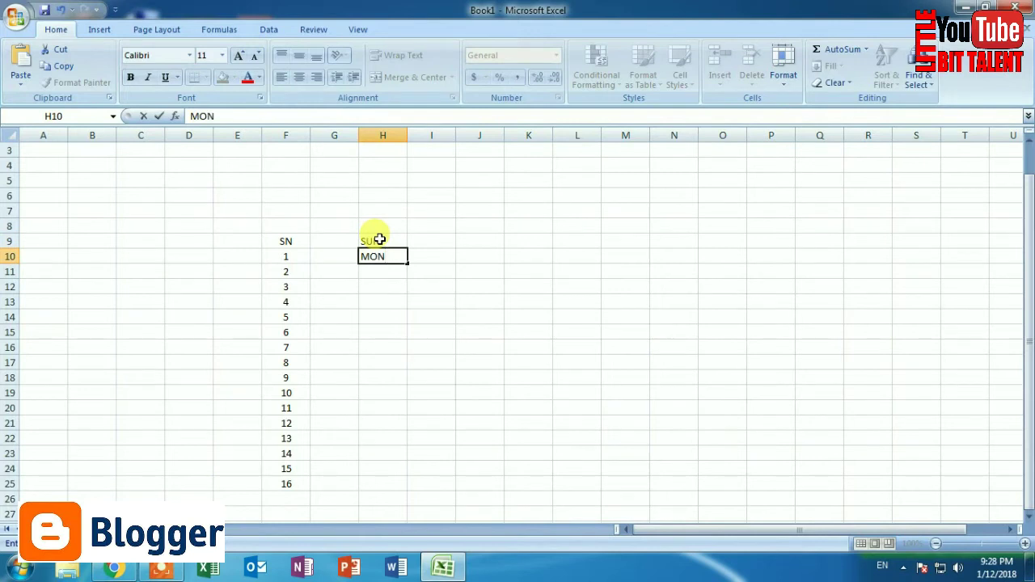
key("Return")
mouse_move(379, 240)
left_mouse_down()
mouse_move(397, 261)
mouse_move(393, 393)
mouse_move(388, 336)
left_mouse_up()
left_click(488, 330)
left_click(449, 243)
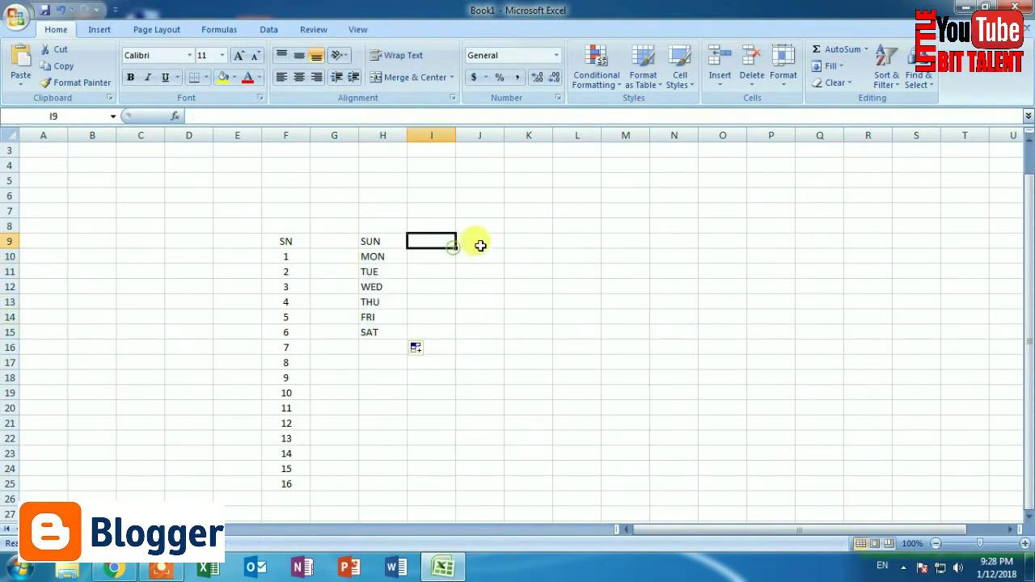
Step: Enter JAN and FEB in J9:J10, fill to DEC, and delete the extra JAN in J21
left_click(480, 245)
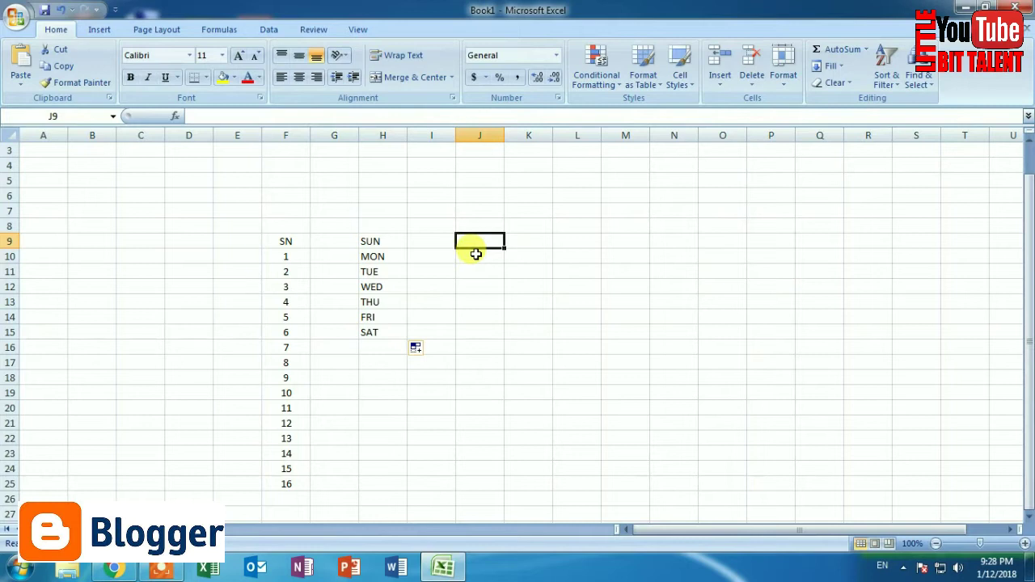
type("JAN")
left_click(476, 254)
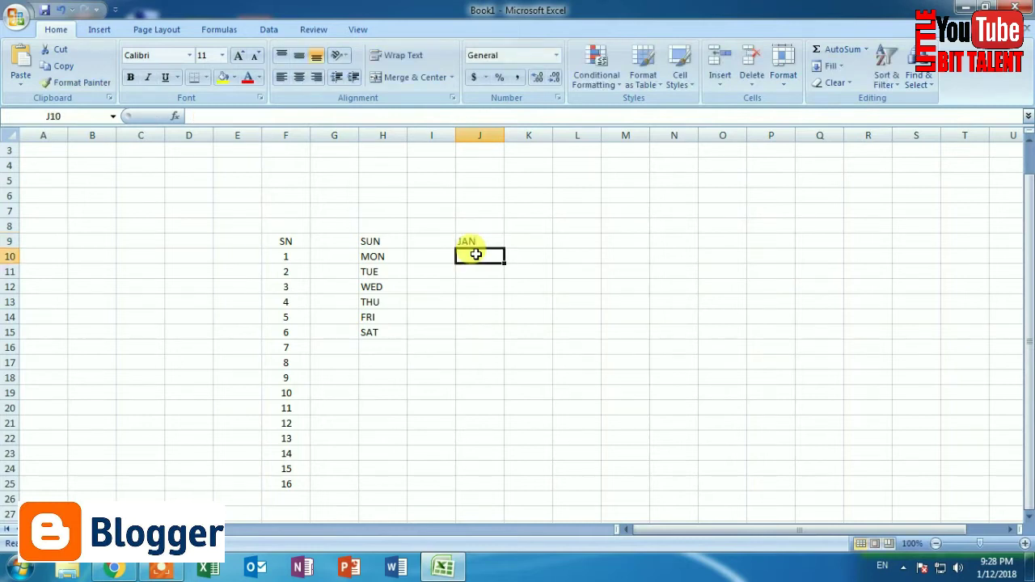
type("FEB")
key("Return")
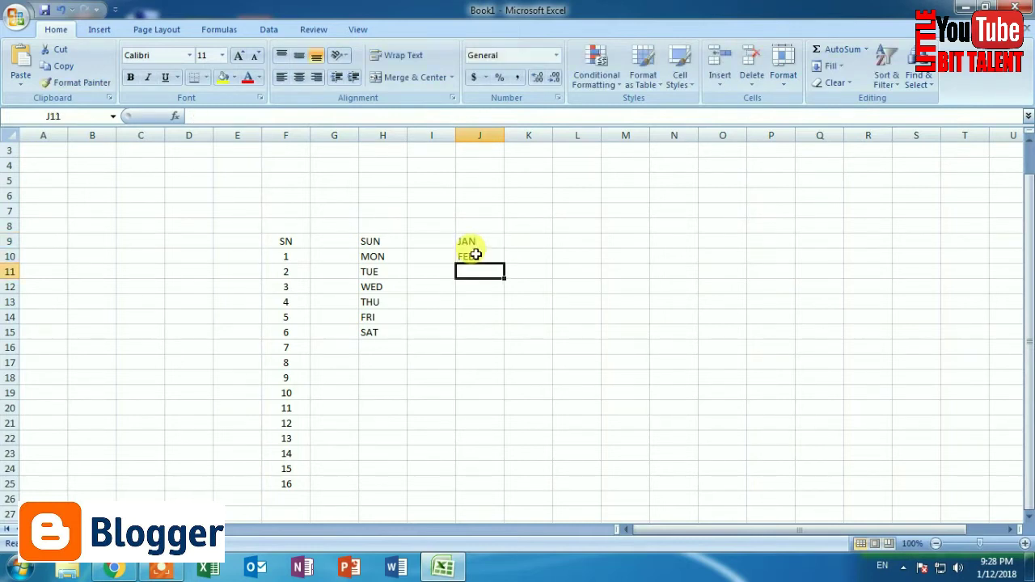
mouse_move(469, 240)
left_mouse_down()
mouse_move(485, 257)
mouse_move(506, 429)
left_mouse_up()
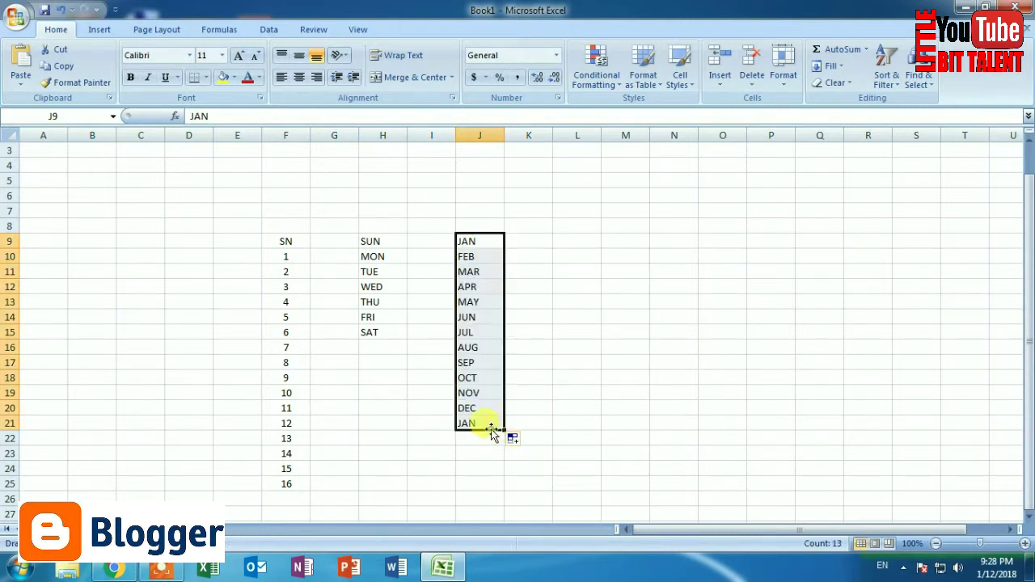
left_click(481, 422)
key("Delete")
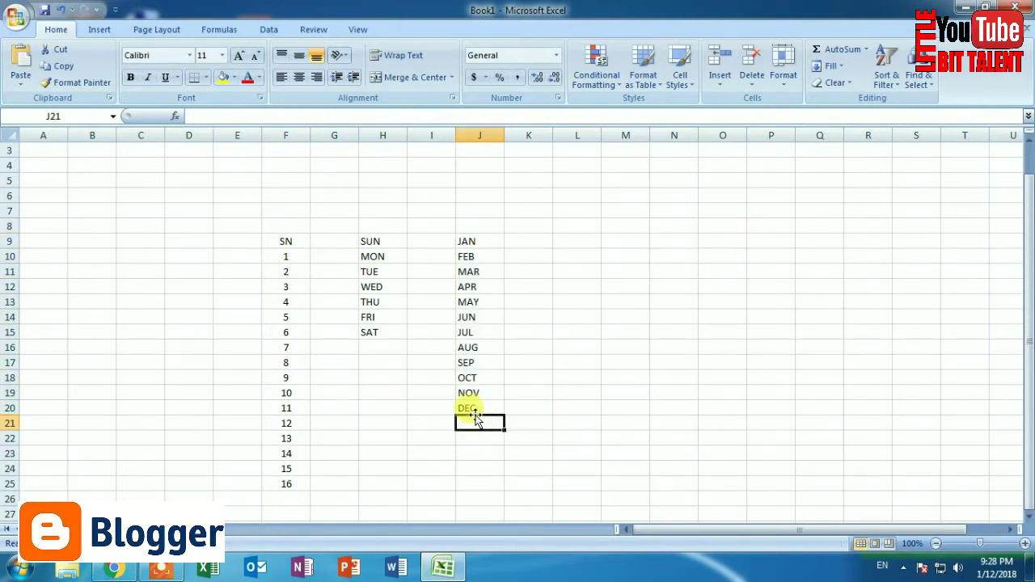
left_click(510, 361)
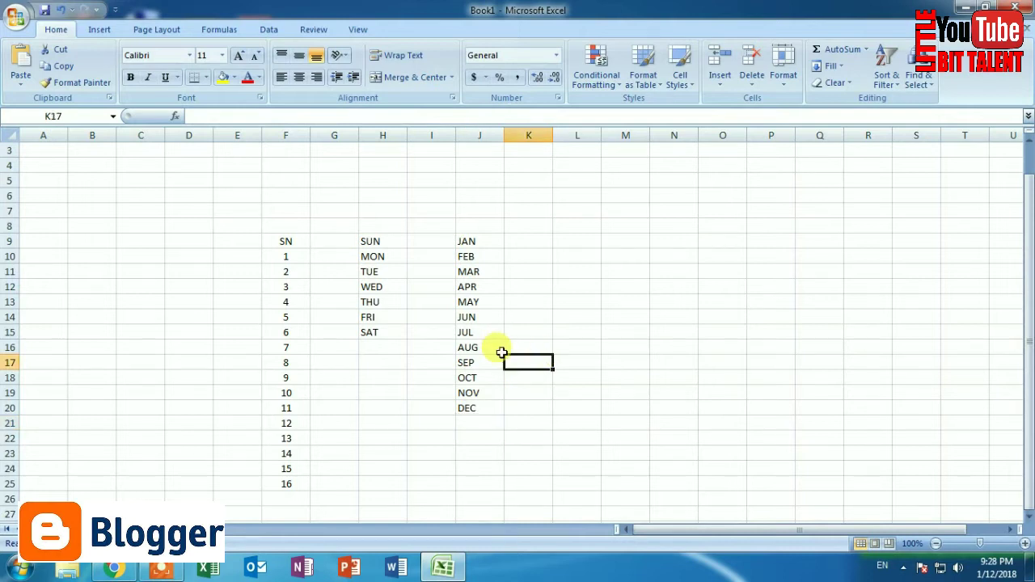
Step: Clear all the example lists and return to cell A1
left_click_drag(283, 240, 522, 524)
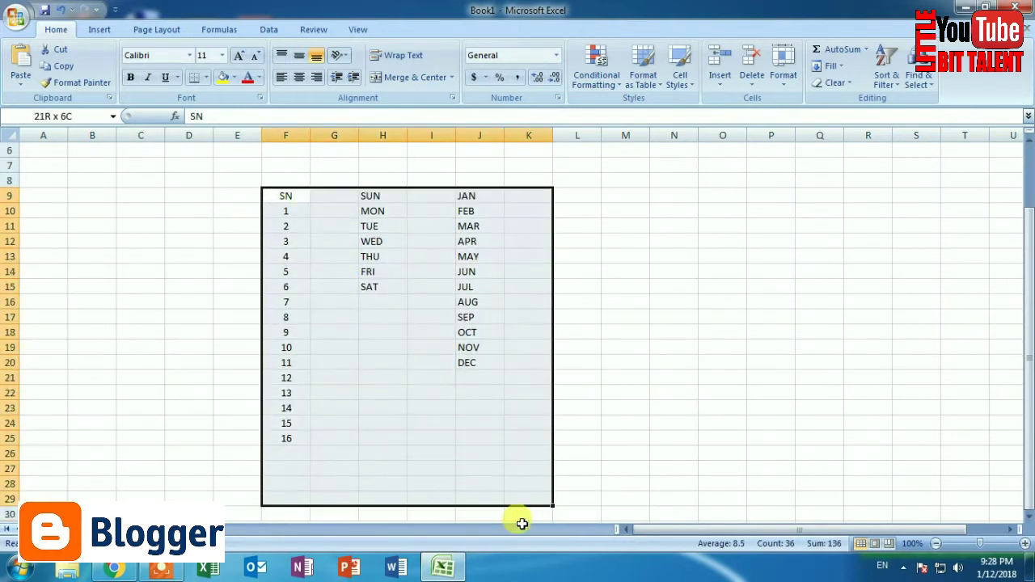
key("Delete")
left_click(206, 376)
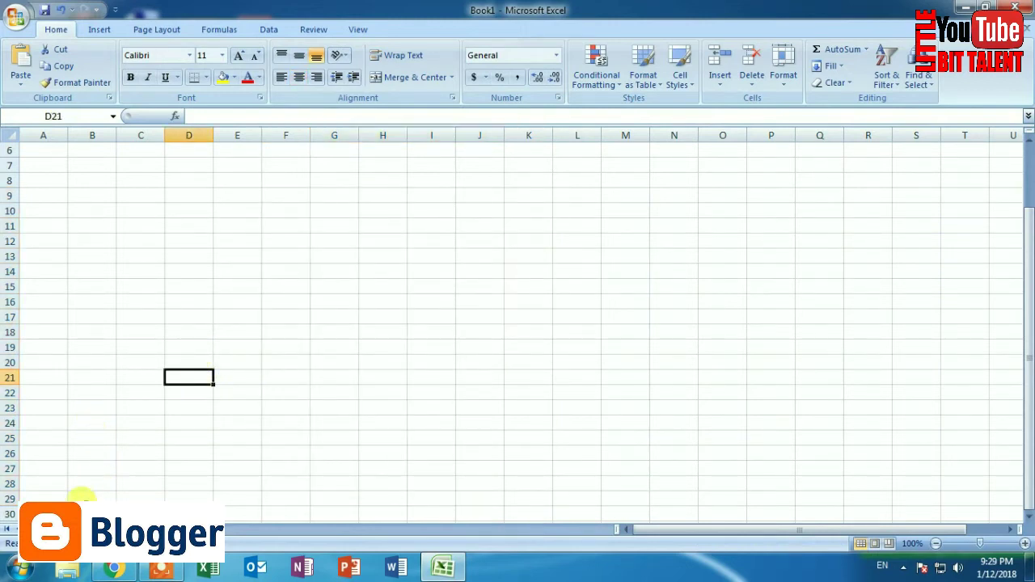
key("ctrl+Home")
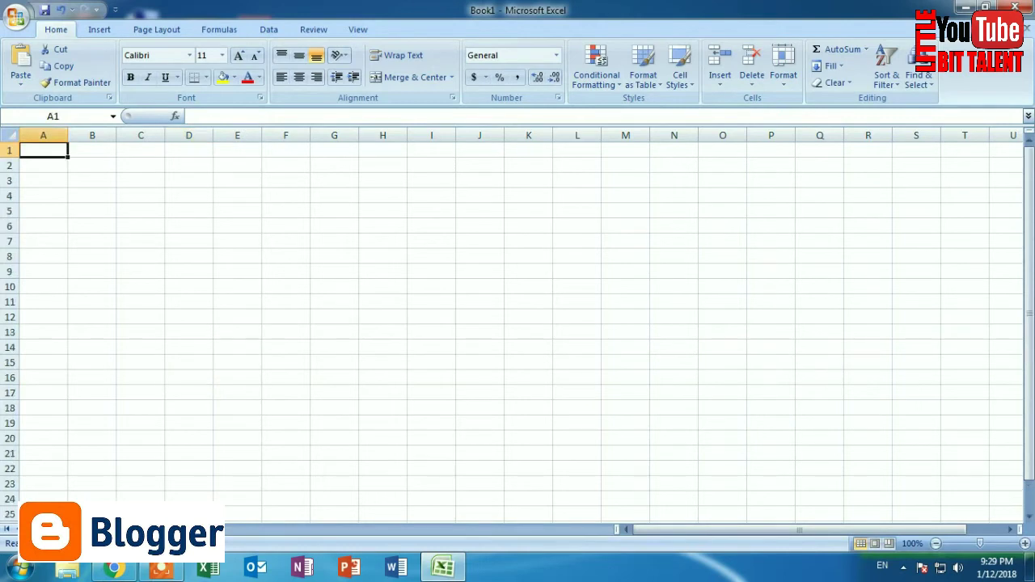
Step: Add three new worksheets: Sheet5, Sheet6 and Sheet7
left_click(244, 532)
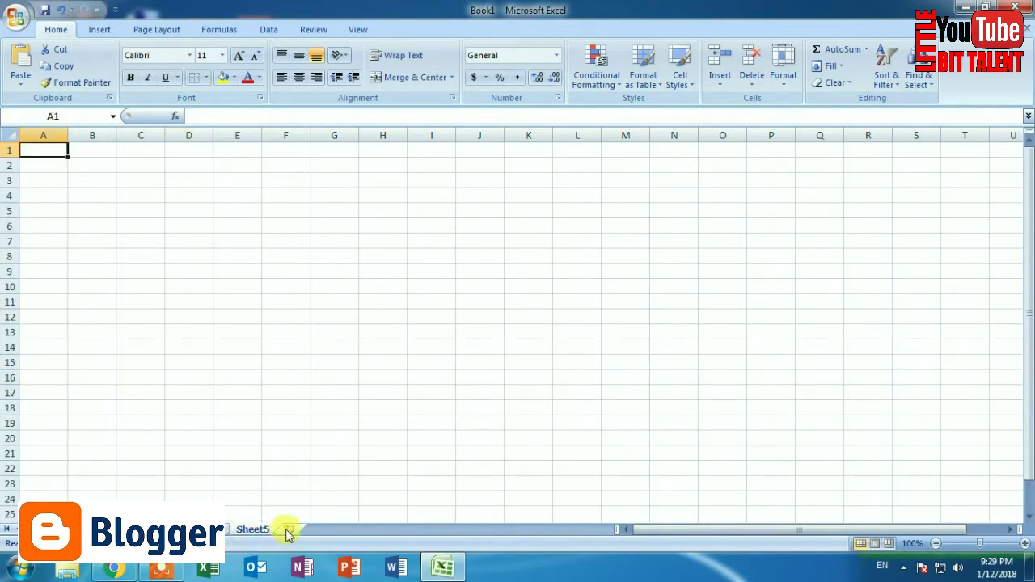
left_click(288, 531)
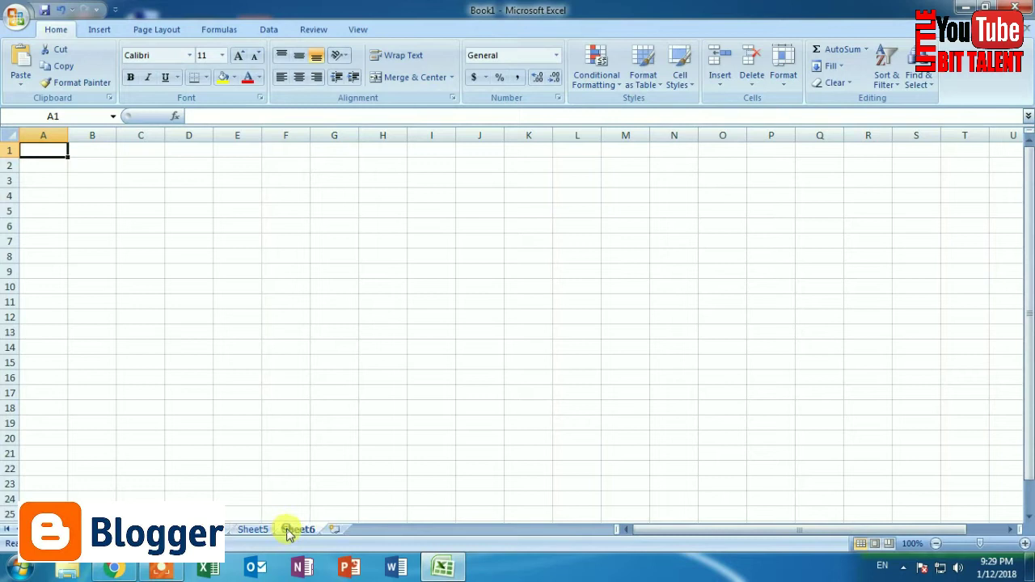
left_click(334, 530)
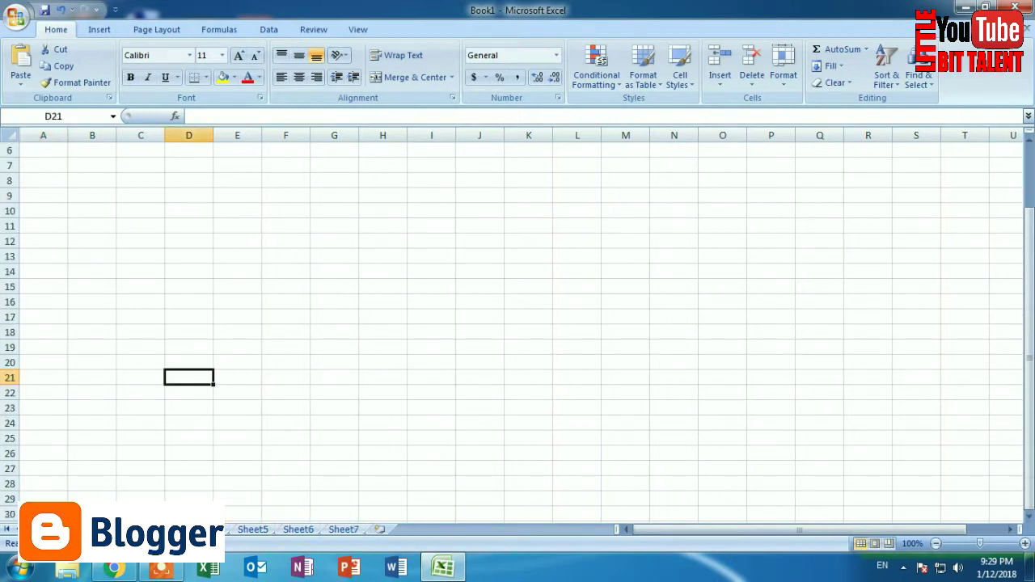
Step: Practise range selections and browse the worksheet tabs, ending on Sheet7
left_click(188, 438)
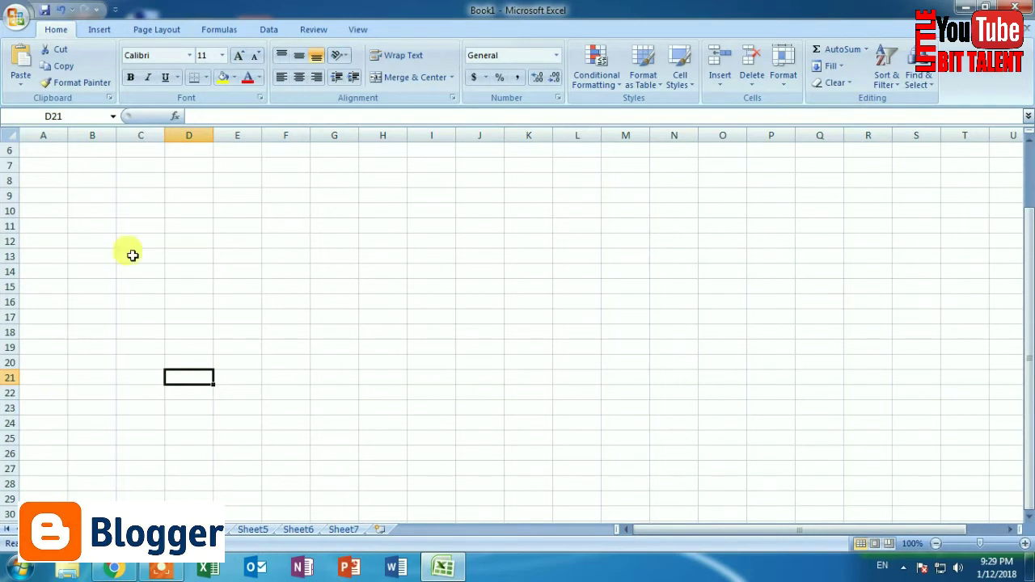
left_click_drag(141, 210, 384, 455)
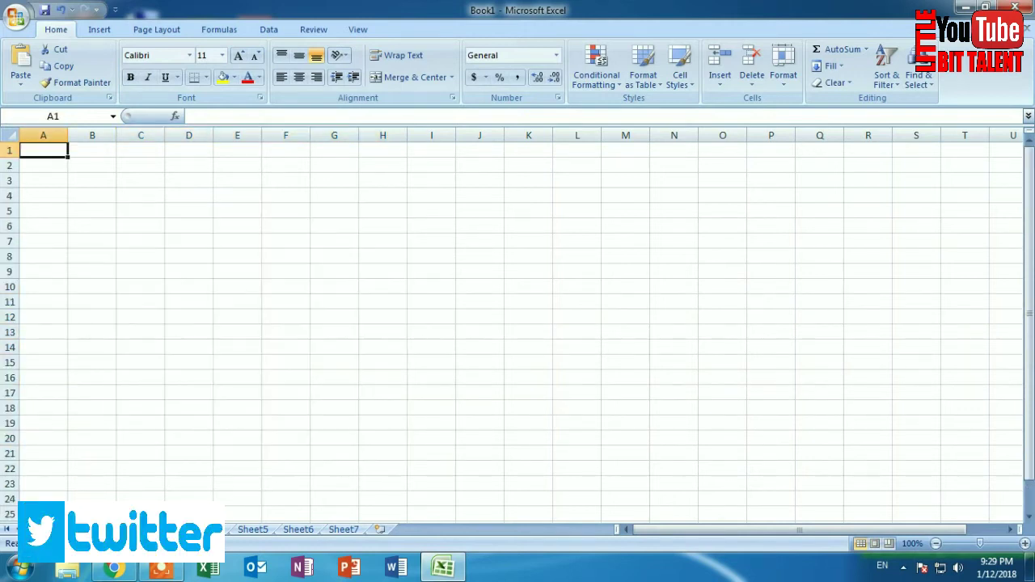
left_click_drag(102, 198, 383, 480)
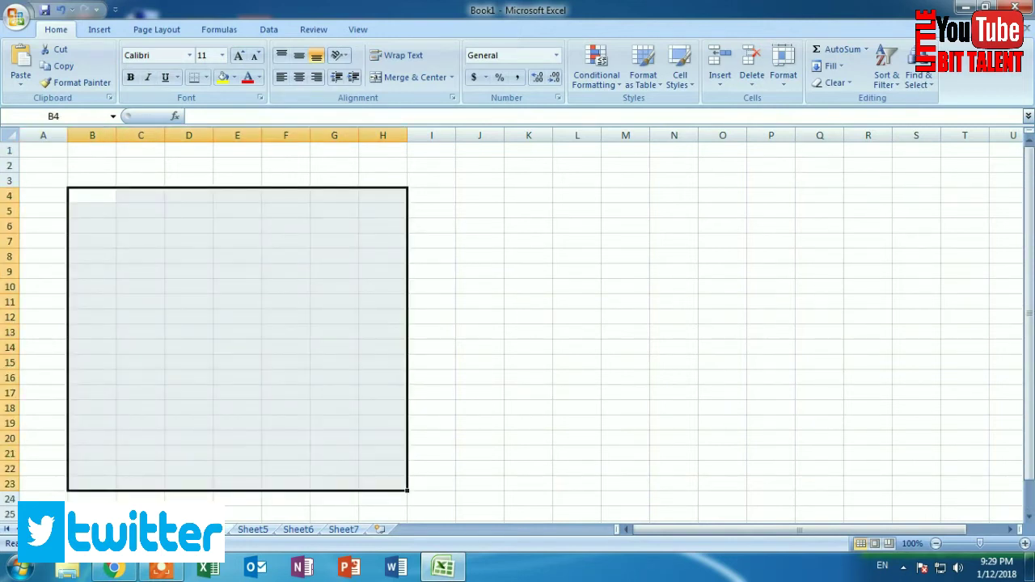
left_click(242, 529)
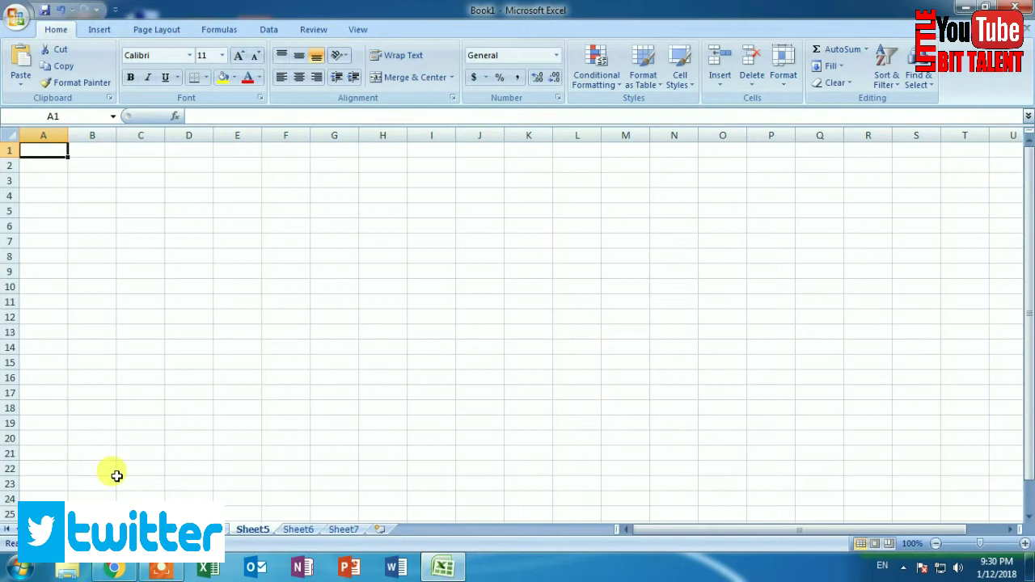
left_click(113, 529)
left_click(153, 529)
left_click(198, 528)
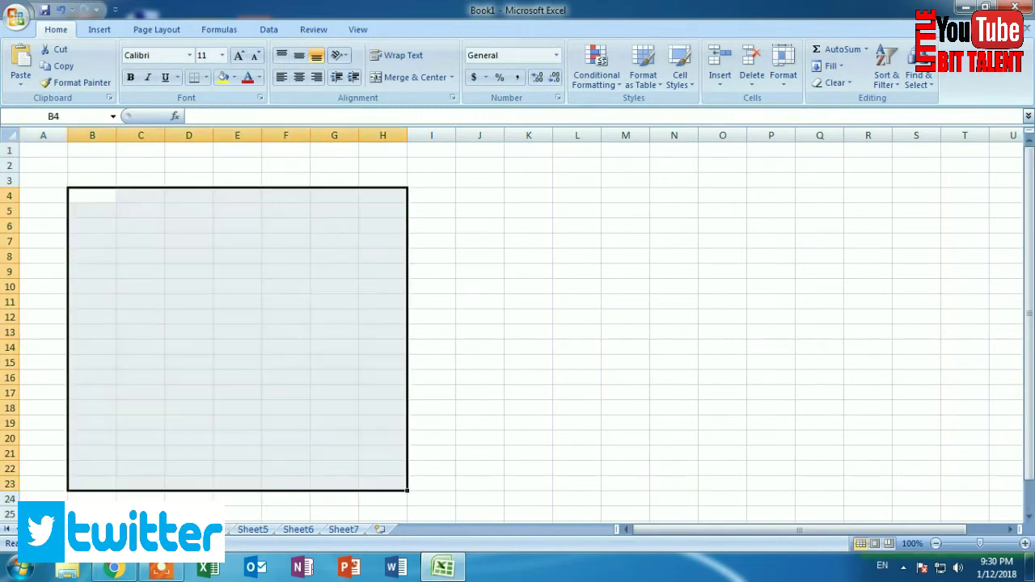
left_click(229, 529)
left_click_drag(298, 529, 358, 522)
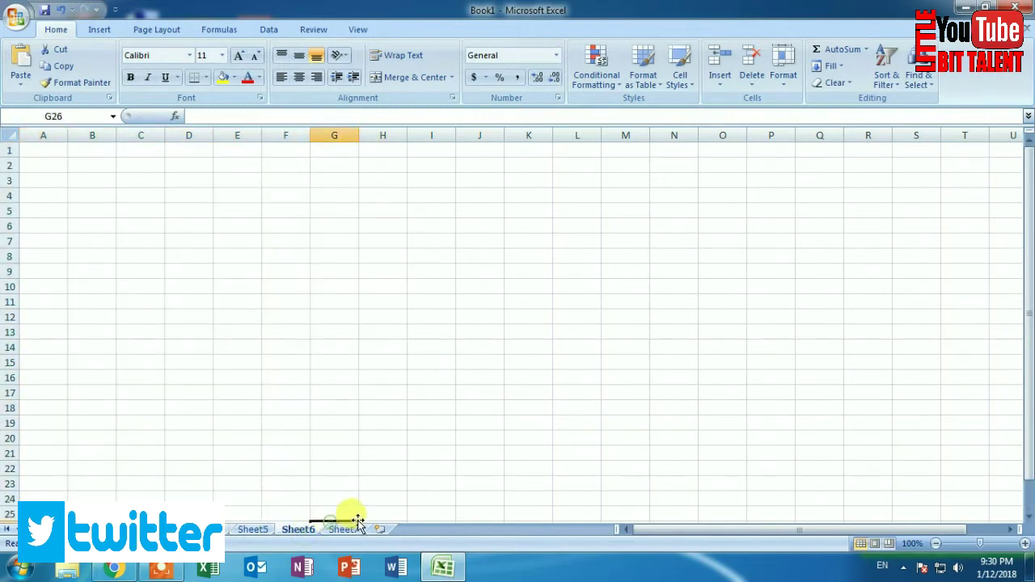
left_click(343, 530)
Step: Add a new Sheet8 after Sheet7 and practise selecting ranges on it
left_click(380, 530)
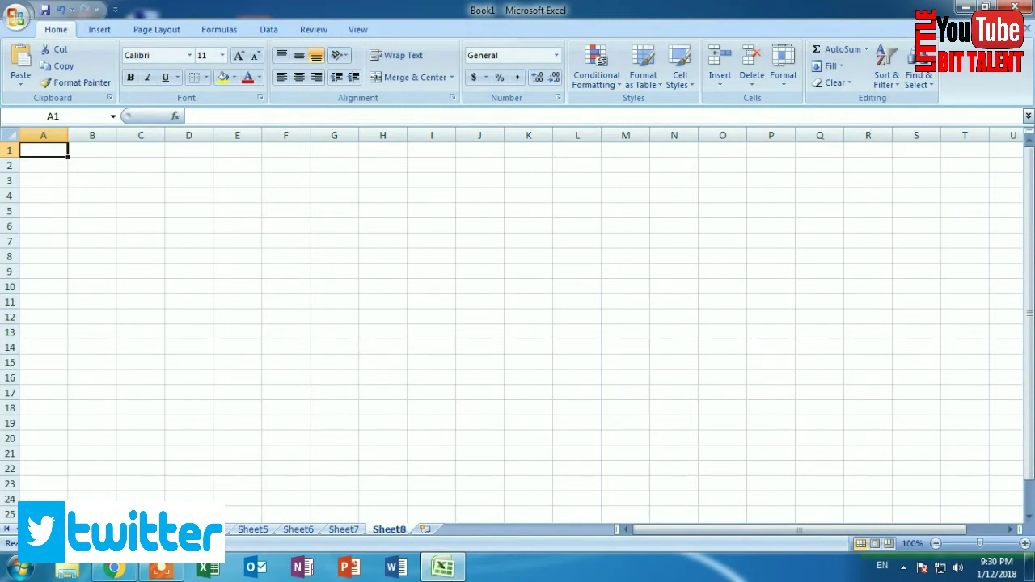
left_click_drag(118, 257, 260, 451)
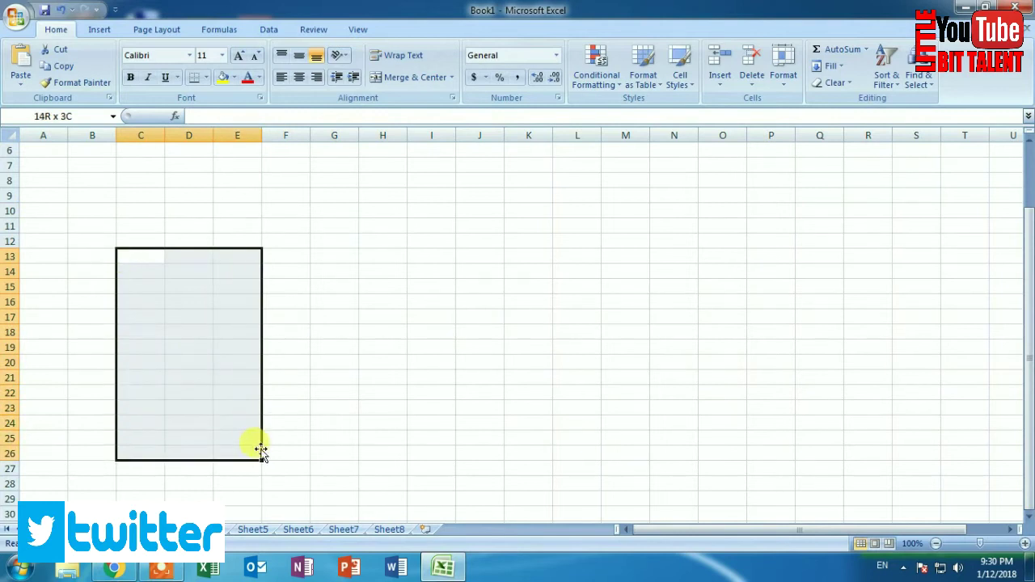
left_click(138, 242)
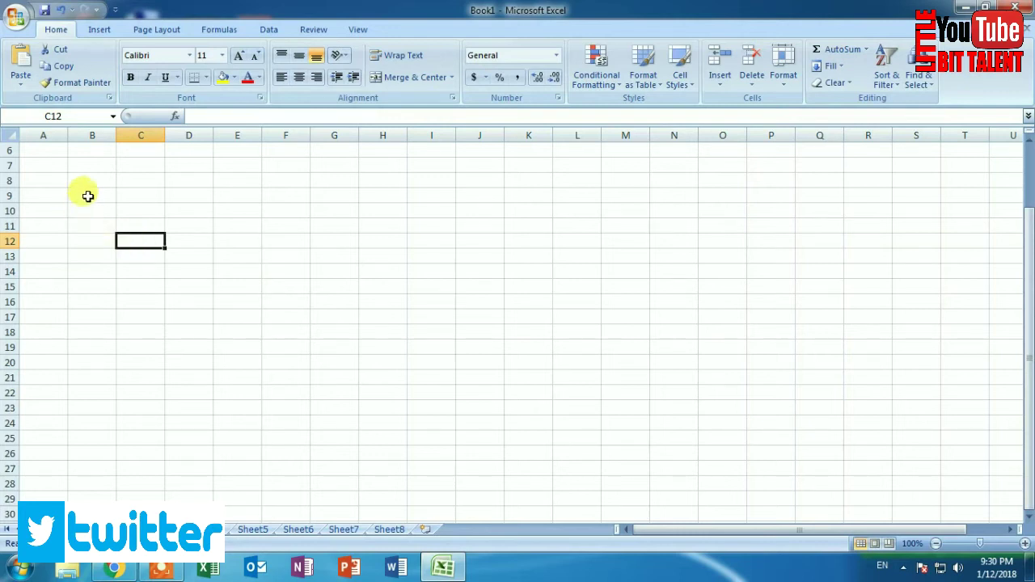
left_click_drag(88, 195, 241, 453)
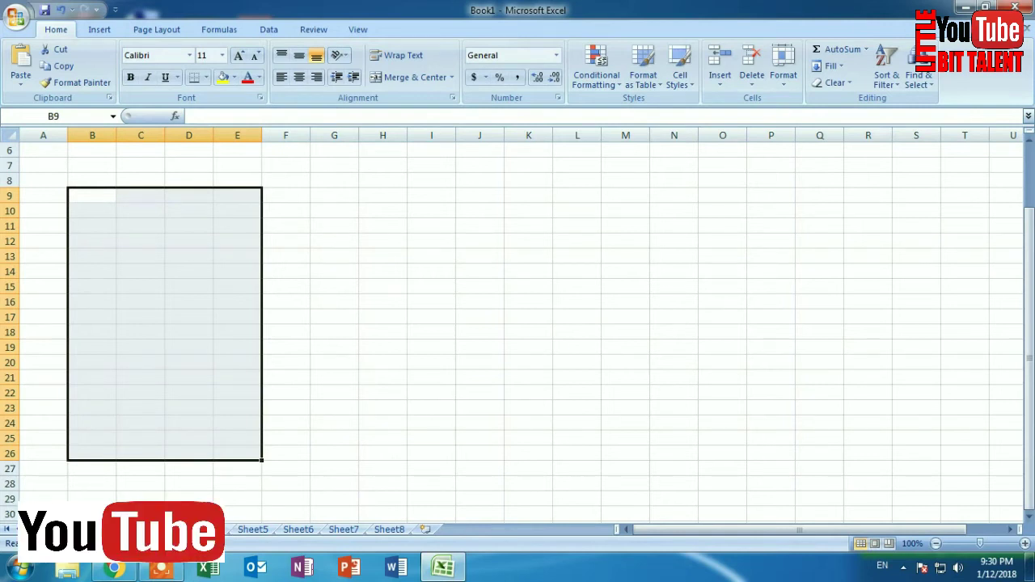
left_click(132, 194)
left_click_drag(92, 211, 259, 473)
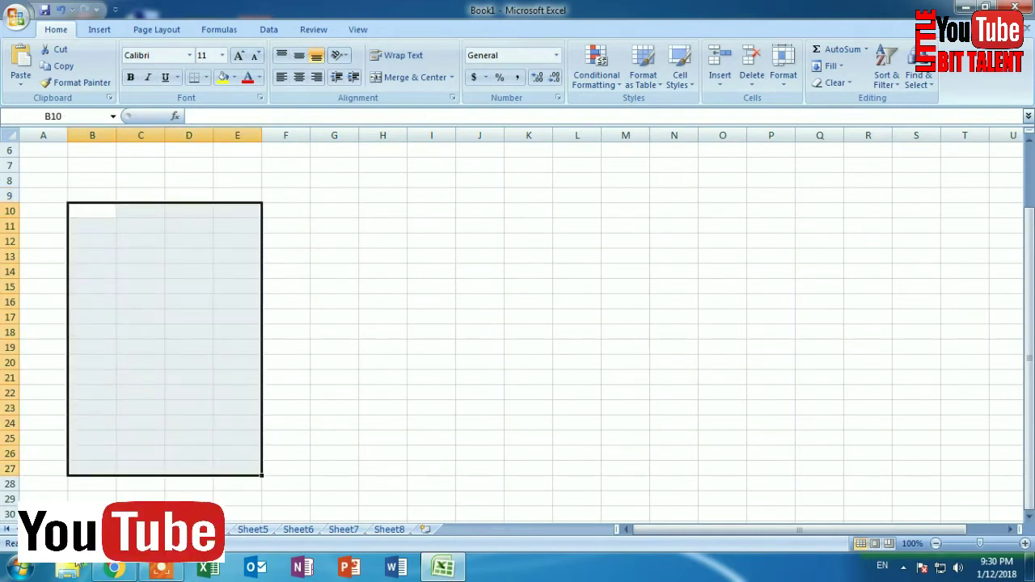
Step: Select more practice ranges across the sheets, finishing on Sheet5
key("ctrl+Home")
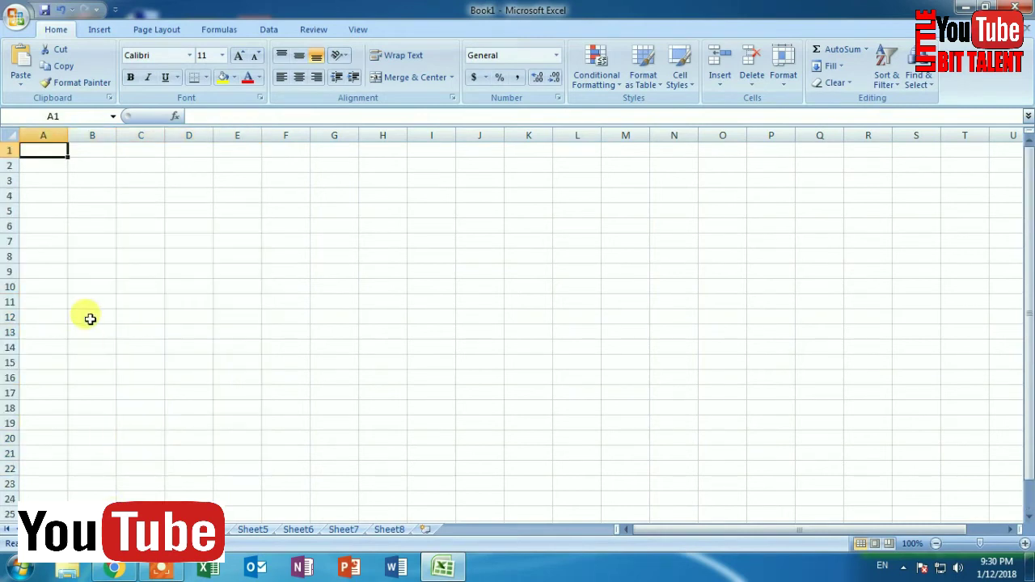
left_click_drag(91, 286, 194, 468)
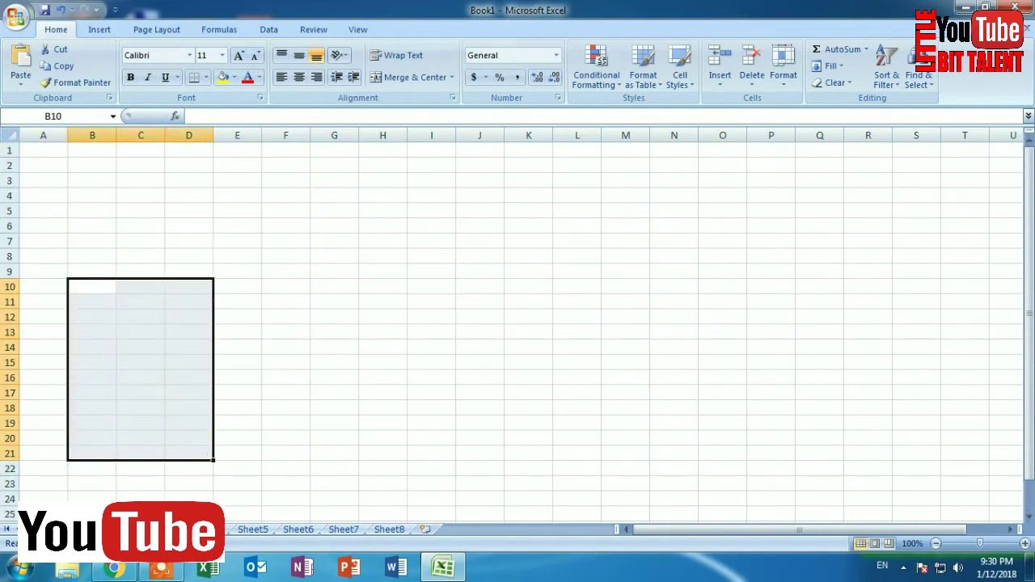
left_click_drag(136, 272, 221, 468)
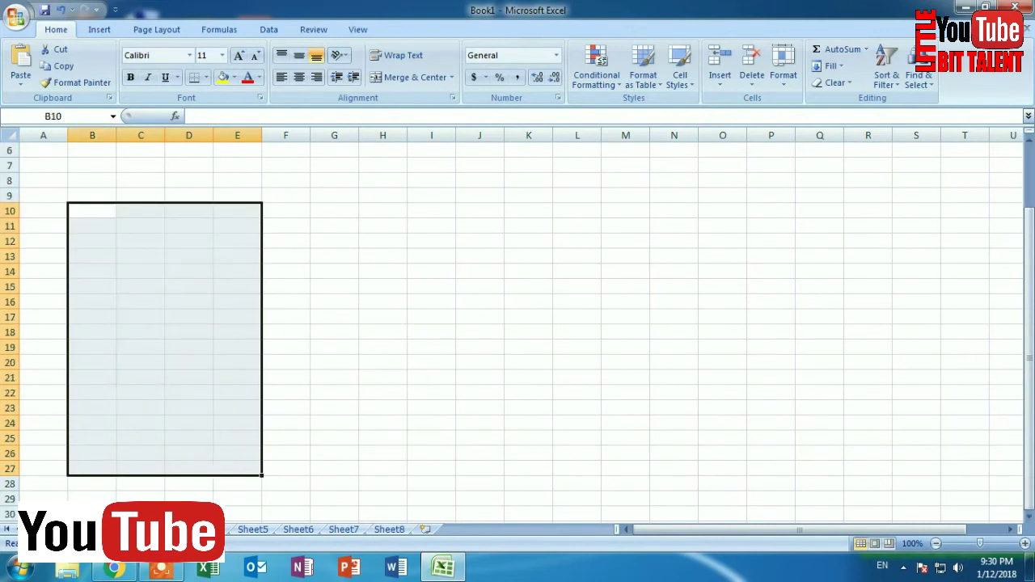
mouse_move(151, 254)
left_mouse_down()
mouse_move(188, 322)
mouse_move(210, 441)
left_mouse_up()
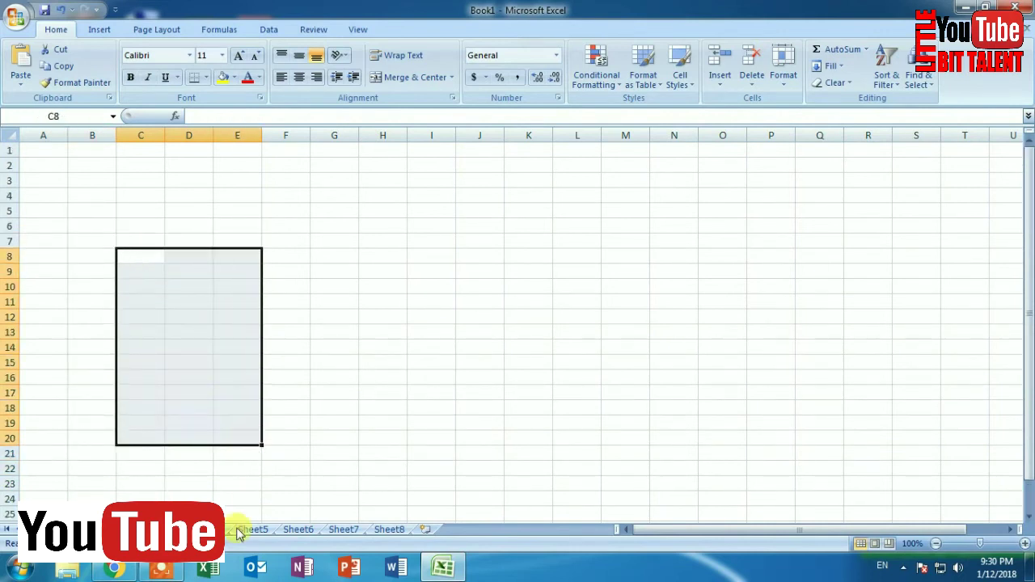
left_click(233, 529)
left_click_drag(143, 271, 261, 462)
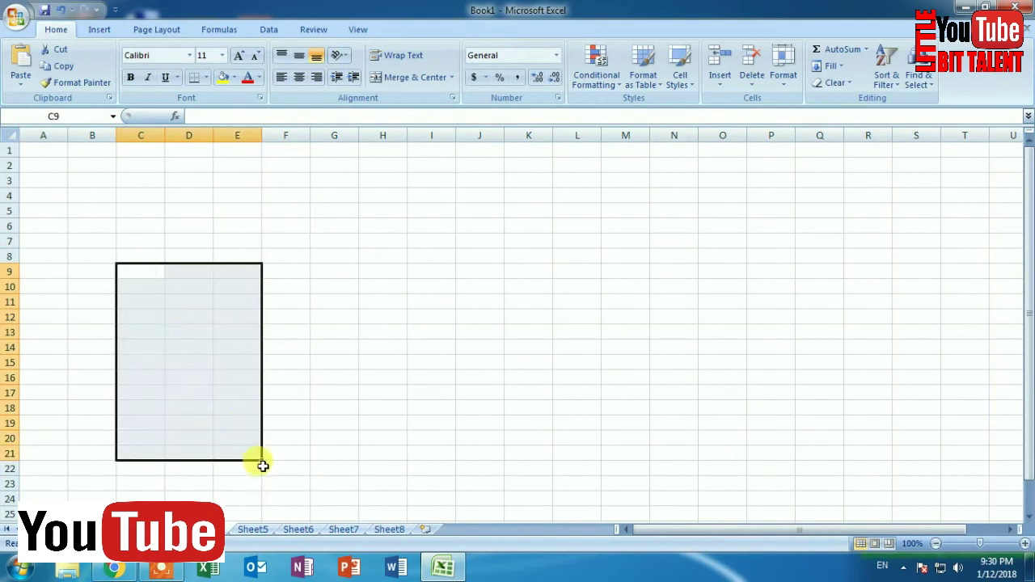
left_click(250, 527)
left_click_drag(122, 226, 312, 480)
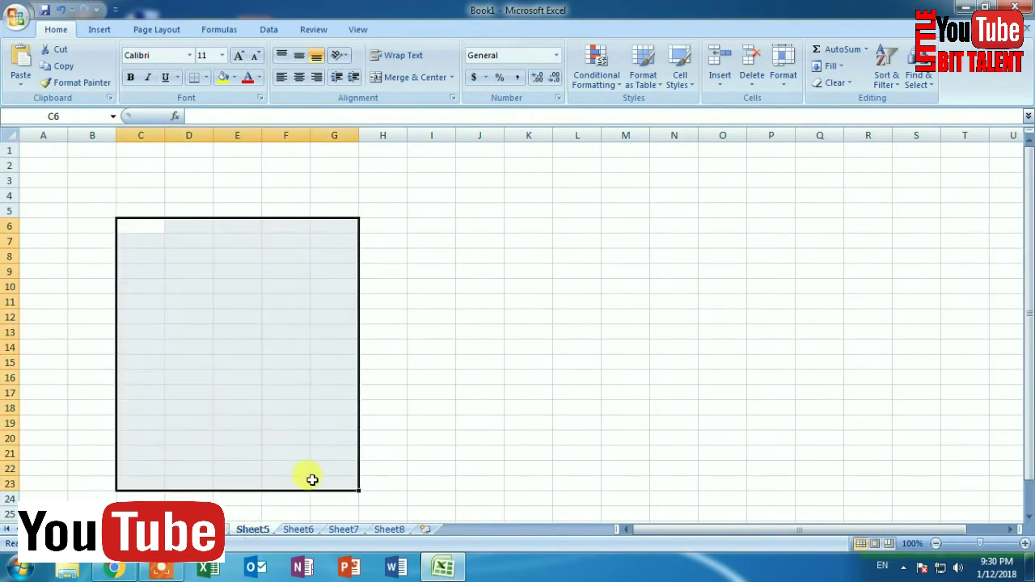
left_click(410, 482)
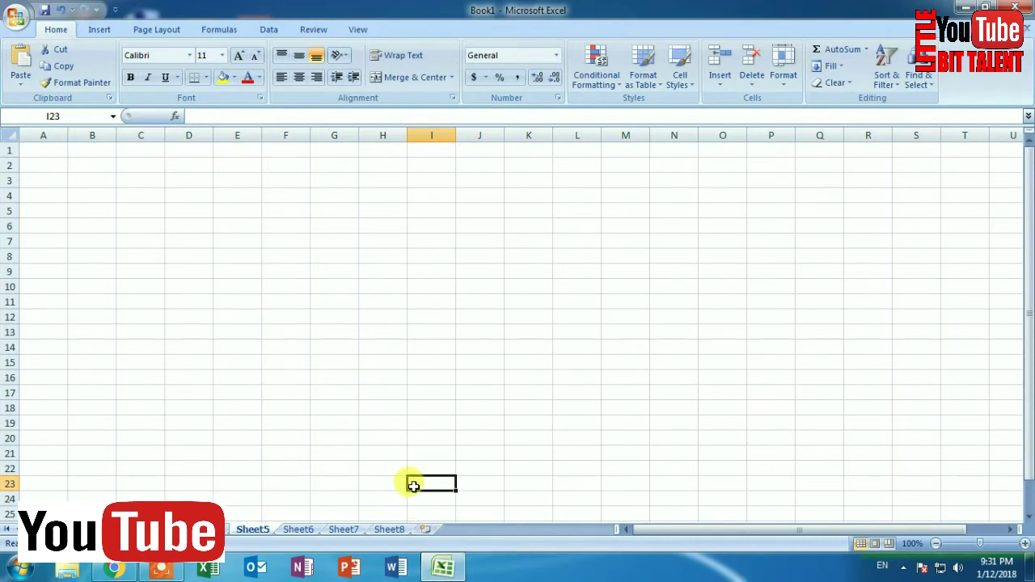
Step: Insert Sheet9 and Sheet10 ahead of Sheet5 with Shift+F11, then browse tabs ending on Sheet8
key("shift+F11")
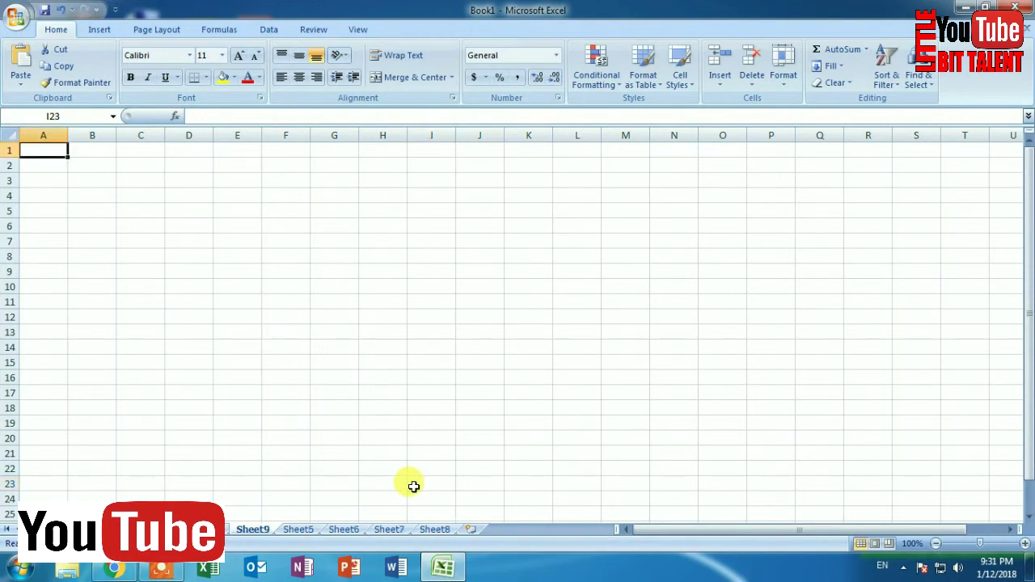
key("shift+F11")
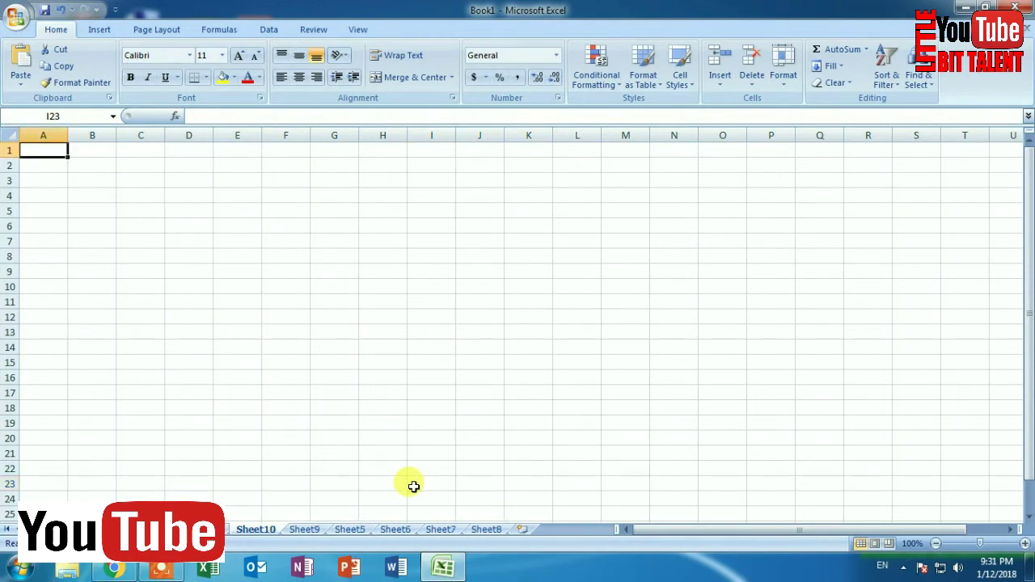
left_click(349, 530)
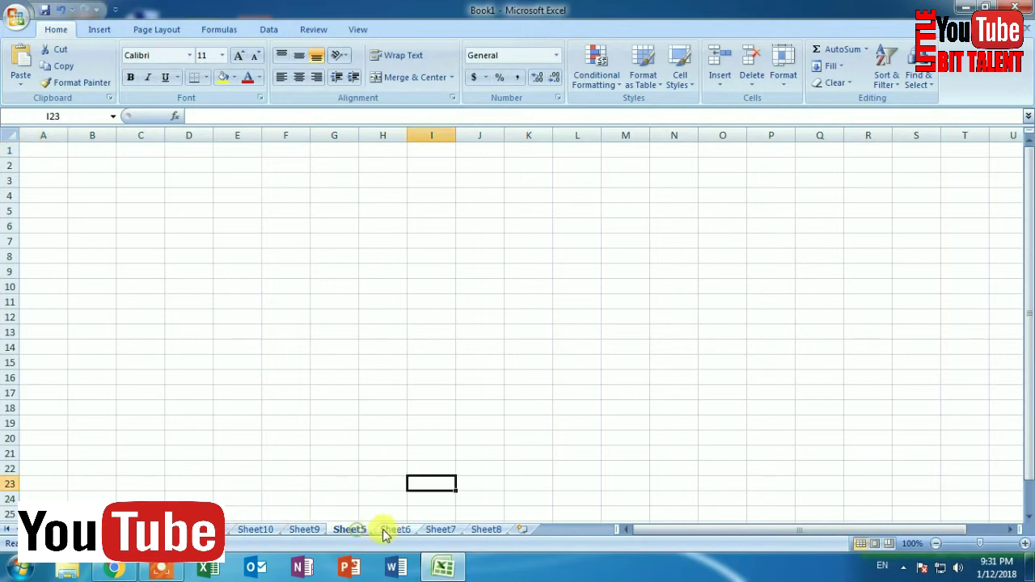
left_click(440, 530)
left_click(483, 530)
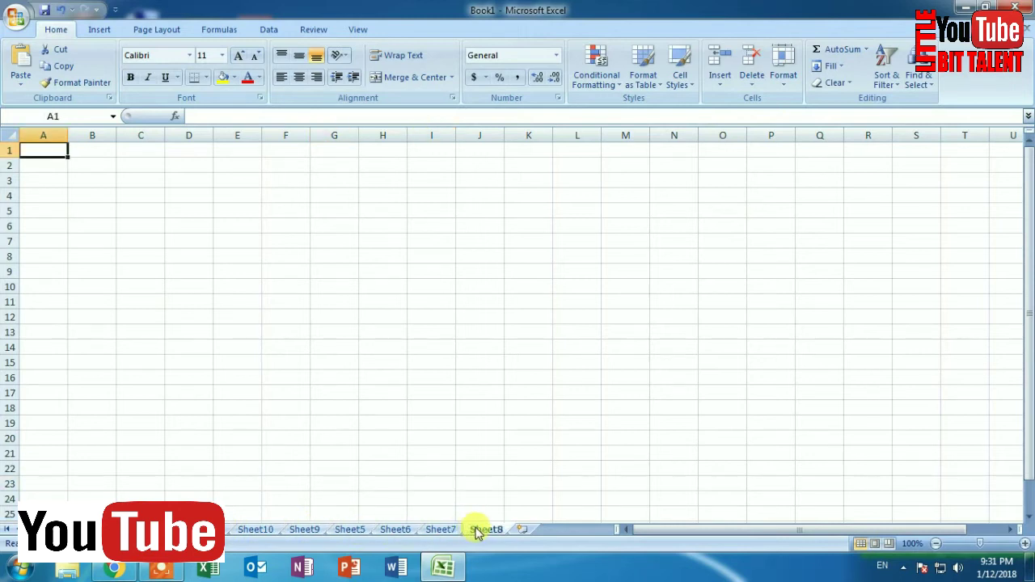
left_click(441, 530)
left_click(361, 431)
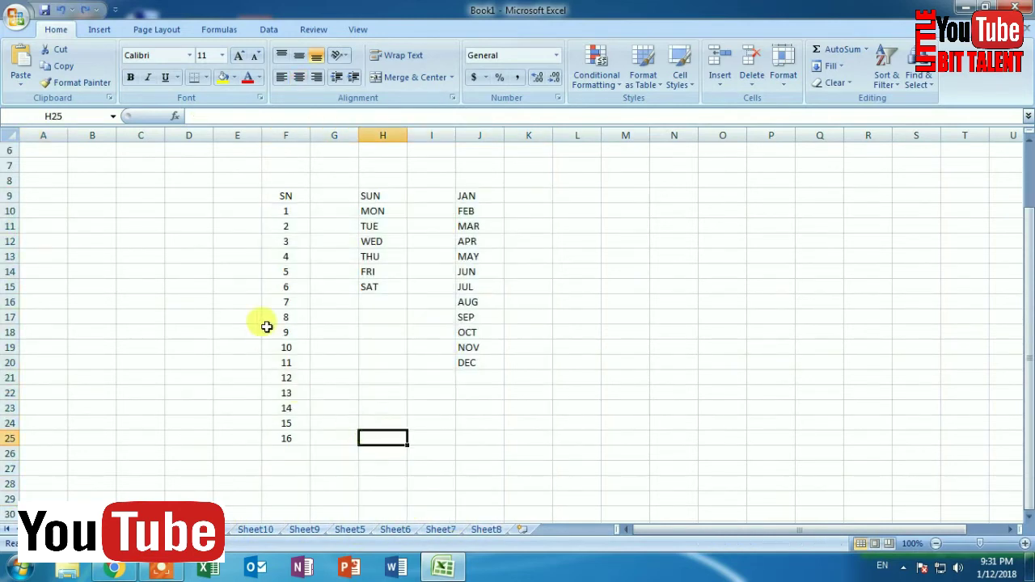
left_click(482, 529)
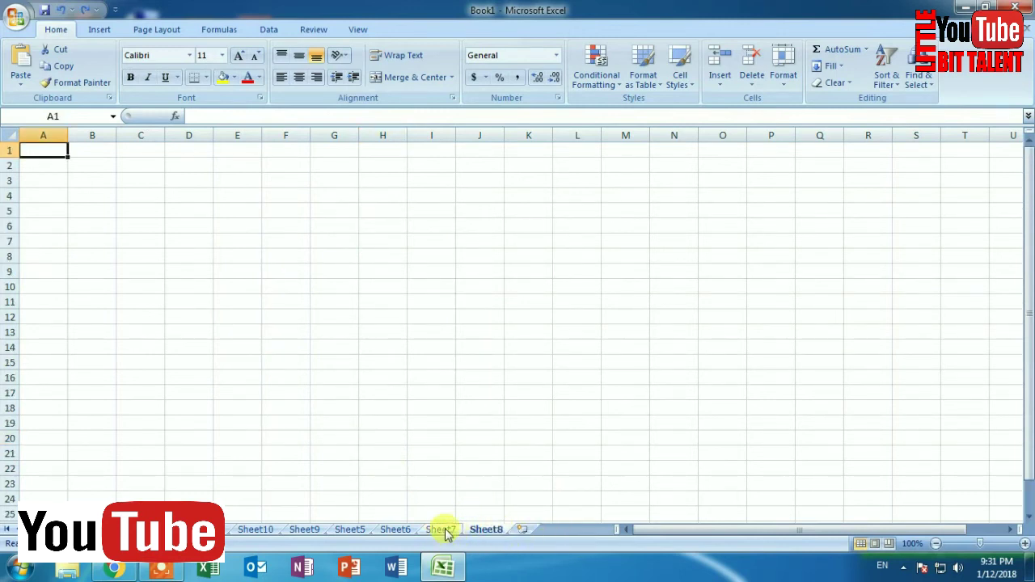
Step: Delete the Sheet8, Sheet7 and Sheet6 worksheets
right_click(486, 532)
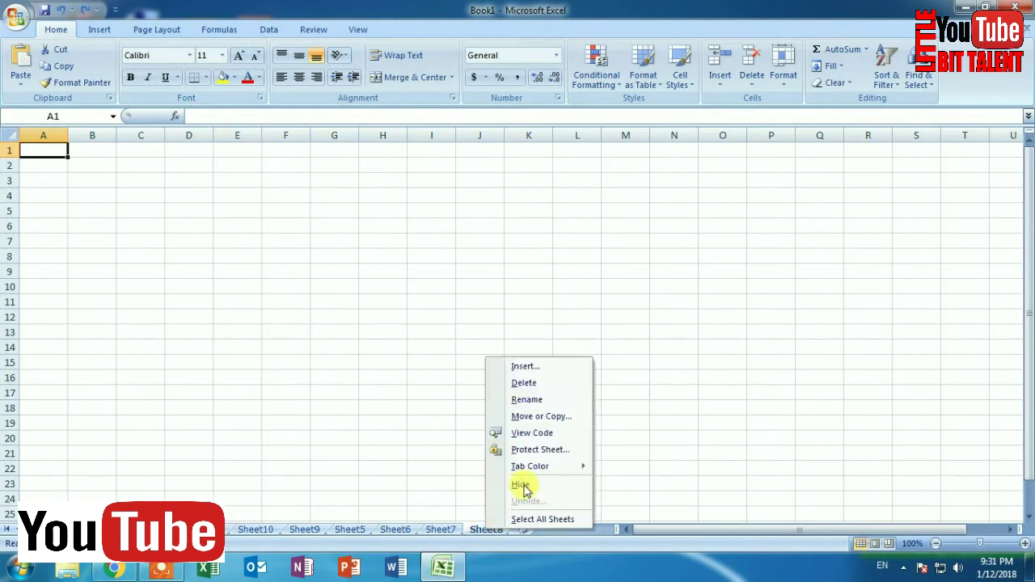
left_click(523, 383)
right_click(429, 530)
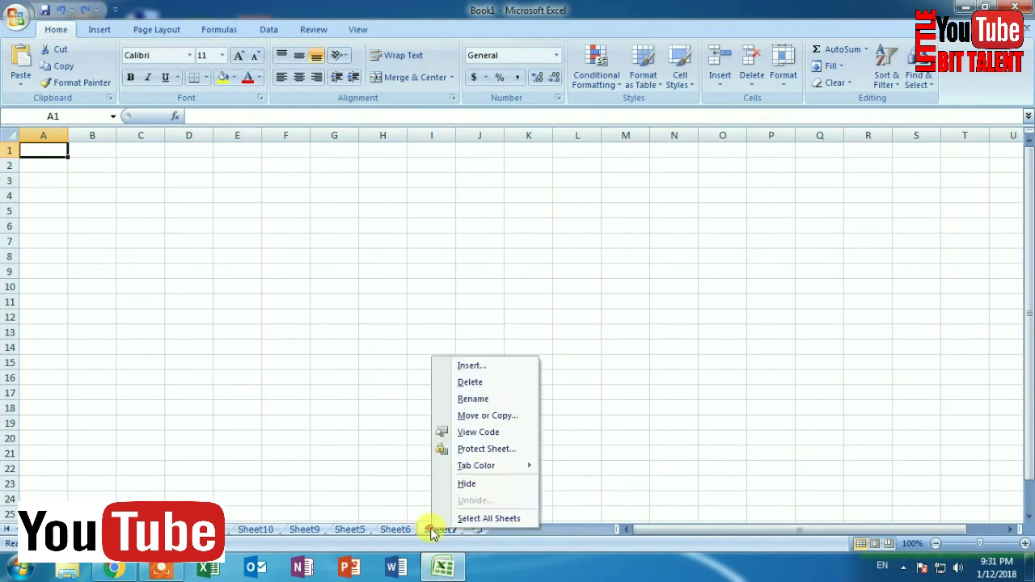
left_click(470, 382)
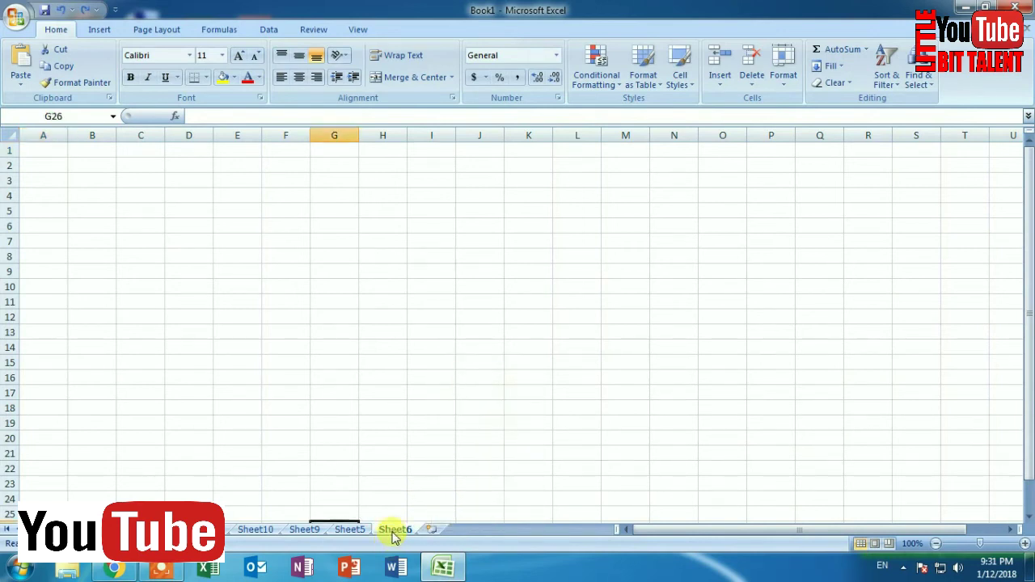
right_click(390, 531)
left_click(428, 385)
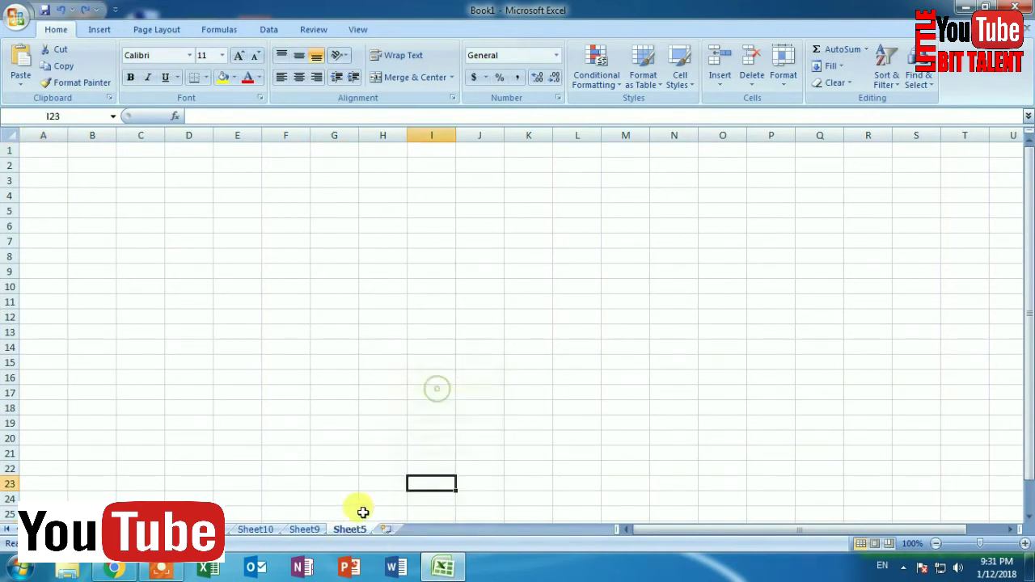
Step: Delete the Sheet5, Sheet9 and Sheet10 worksheets
right_click(349, 533)
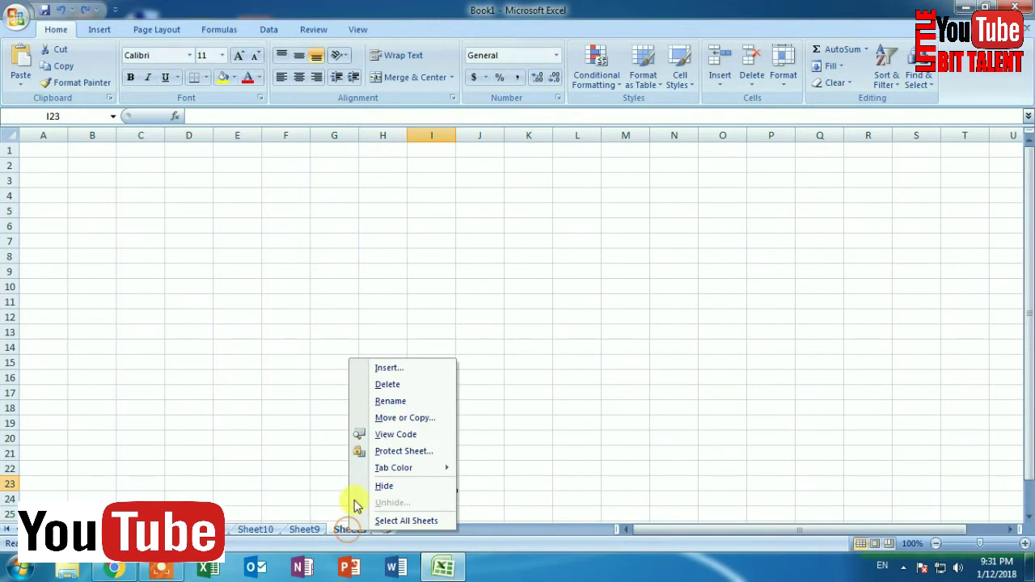
left_click(389, 386)
right_click(308, 525)
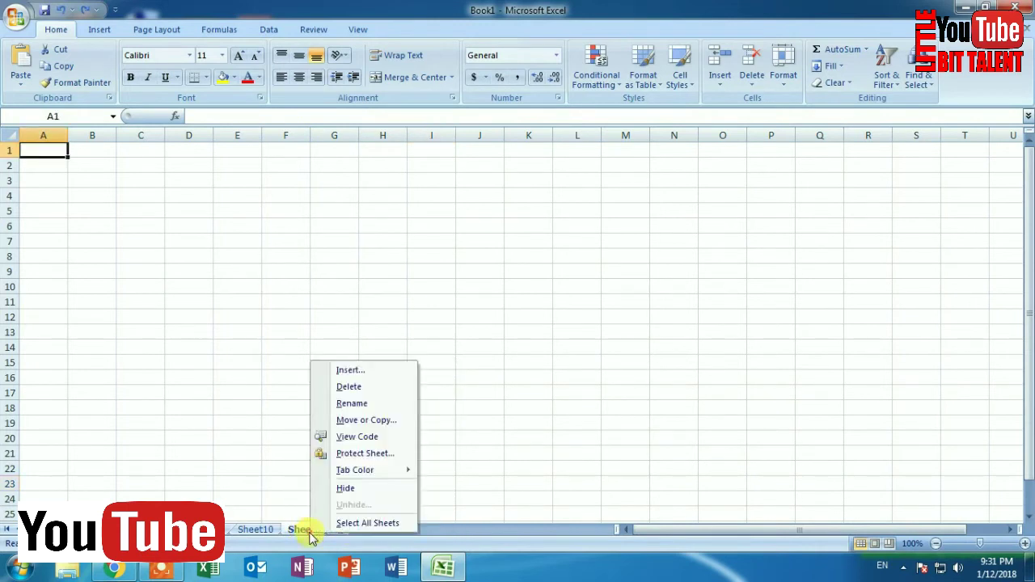
left_click(347, 387)
right_click(263, 534)
left_click(300, 387)
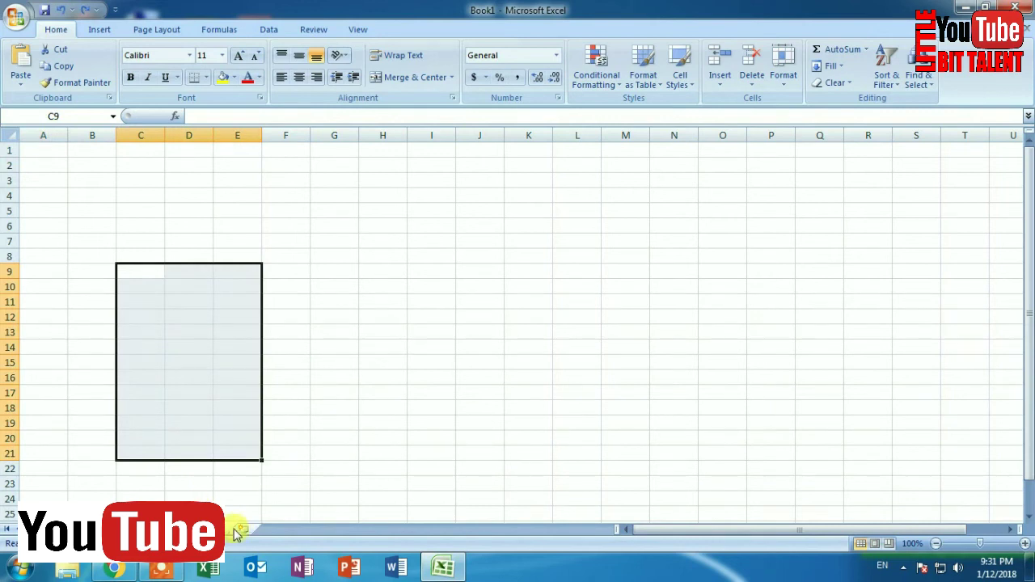
Step: Add a new Sheet13 after Sheet12 and return to the data-list sheet
left_click(293, 529)
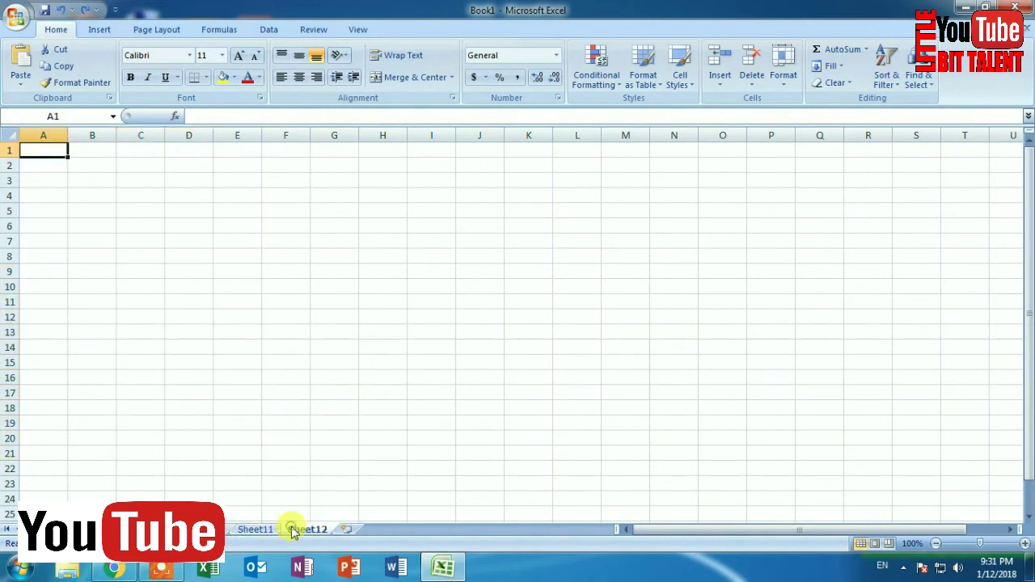
left_click(344, 529)
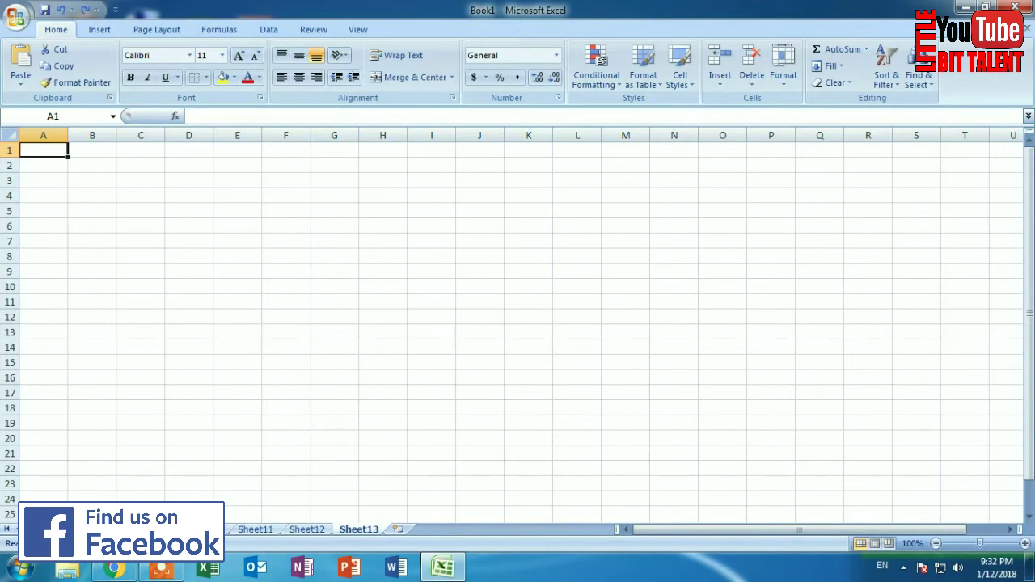
key("ctrl+Page_Up")
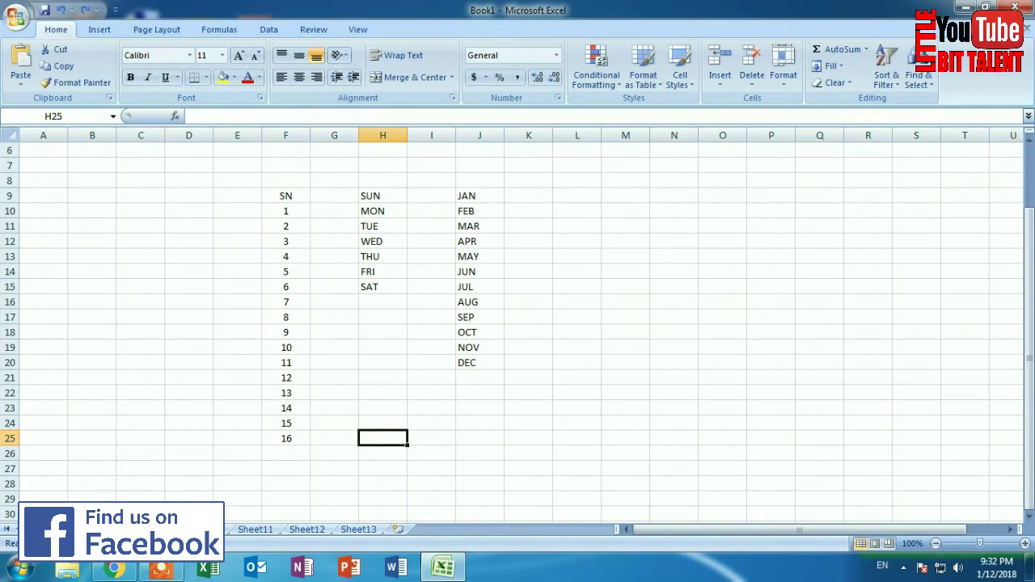
right_click(77, 527)
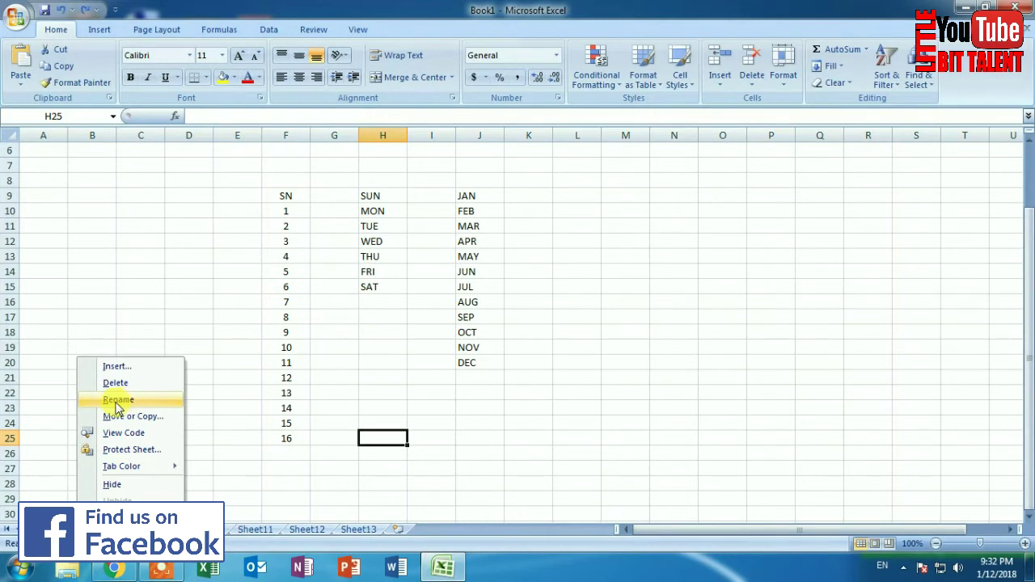
left_click(119, 401)
key("Return")
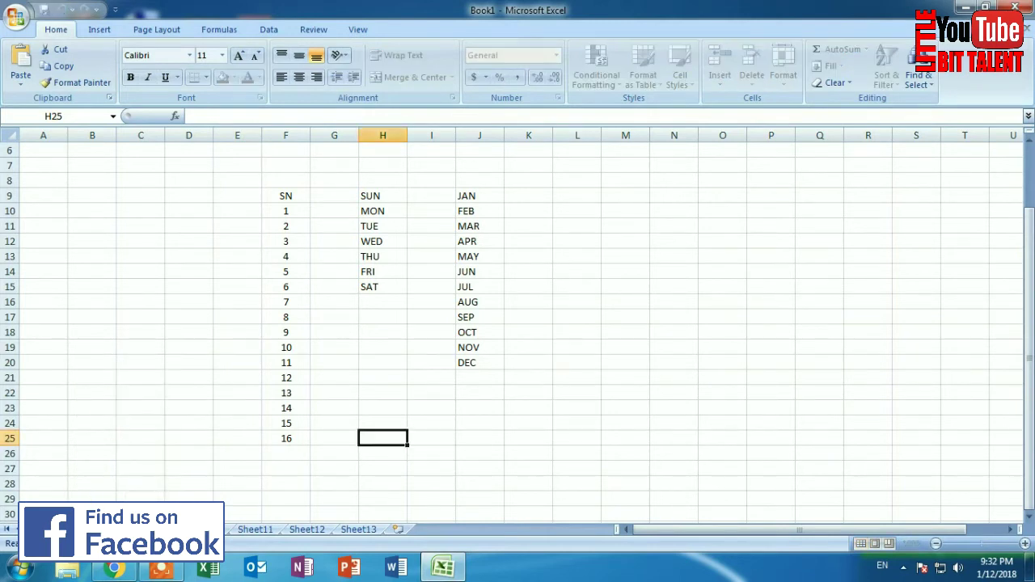
right_click(81, 529)
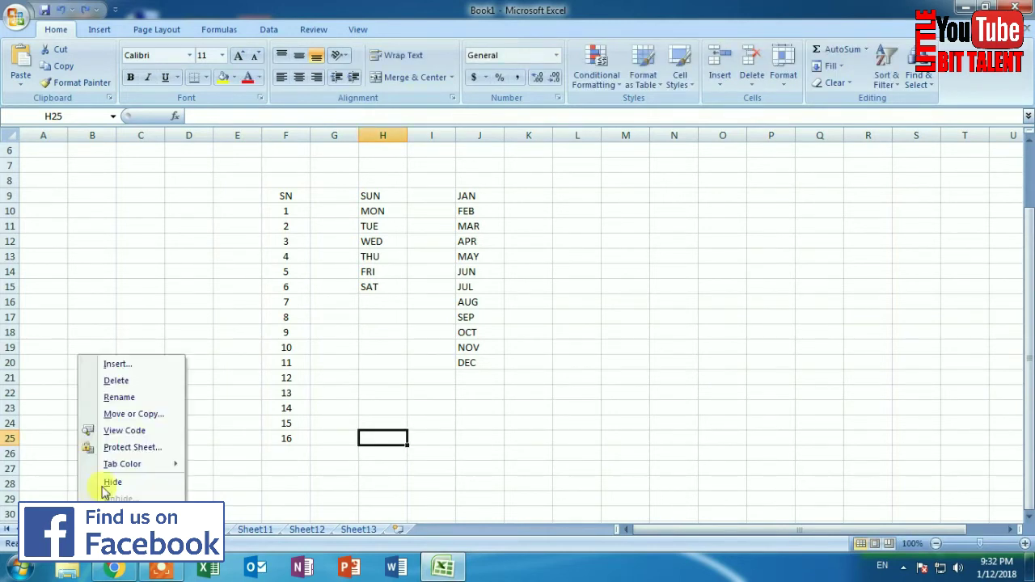
left_click(121, 399)
key("BackSpace")
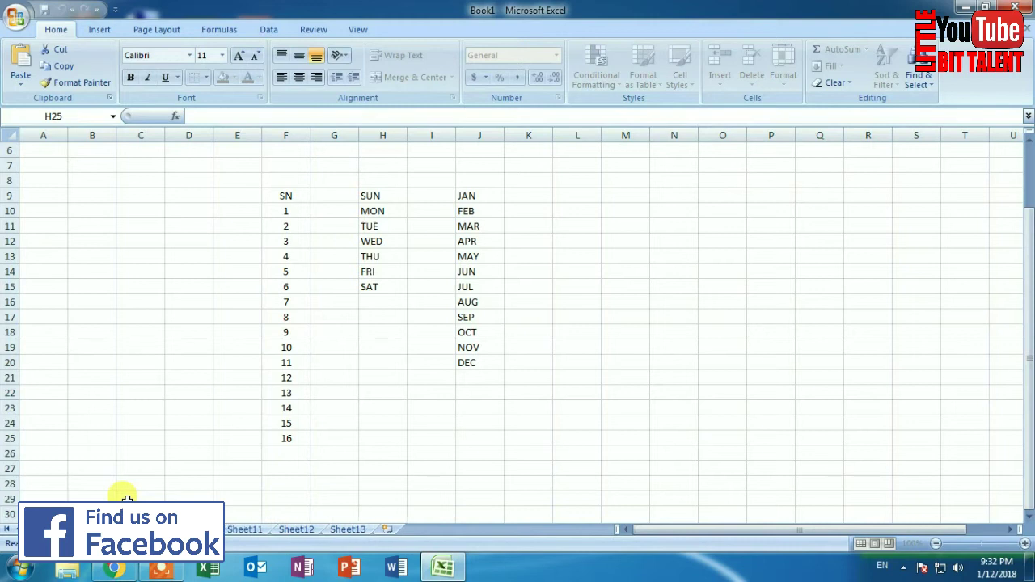
Step: Select a few ranges on the data sheet, such as C9:J27 and B11:D15
left_click(168, 320)
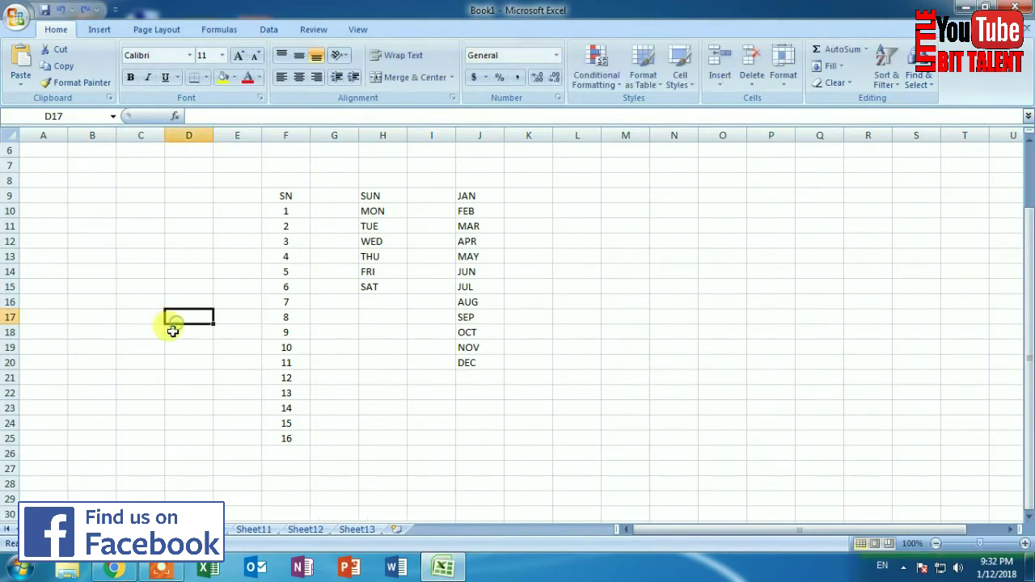
left_click_drag(150, 195, 464, 463)
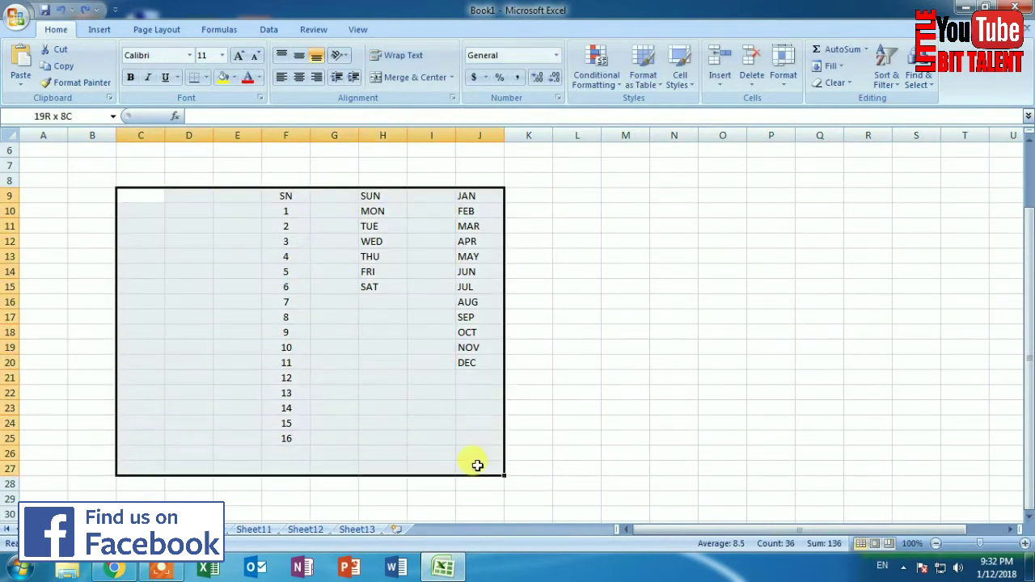
left_click(185, 283)
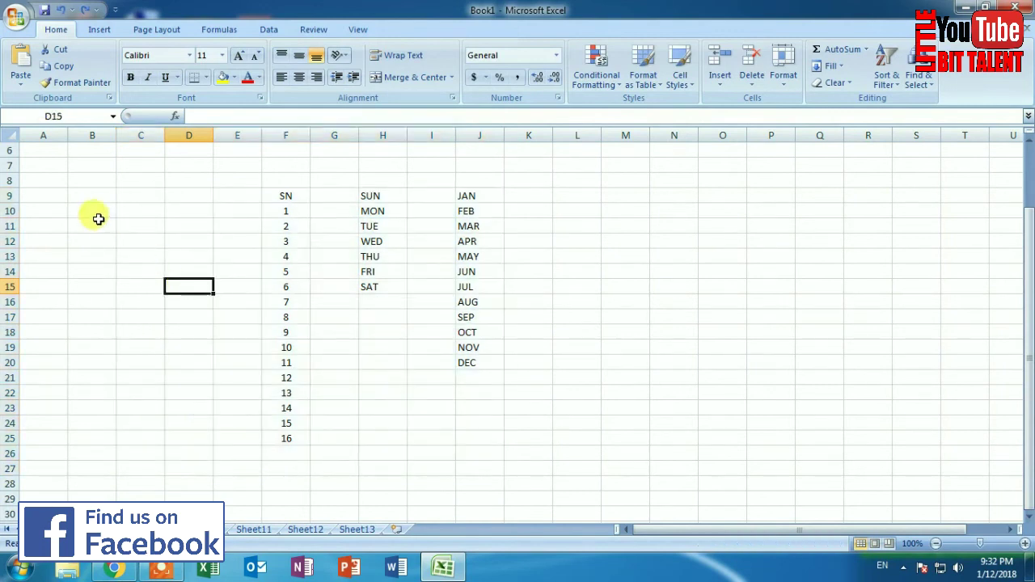
mouse_move(95, 219)
left_mouse_down()
mouse_move(194, 299)
mouse_move(282, 451)
left_mouse_up()
left_click(197, 439)
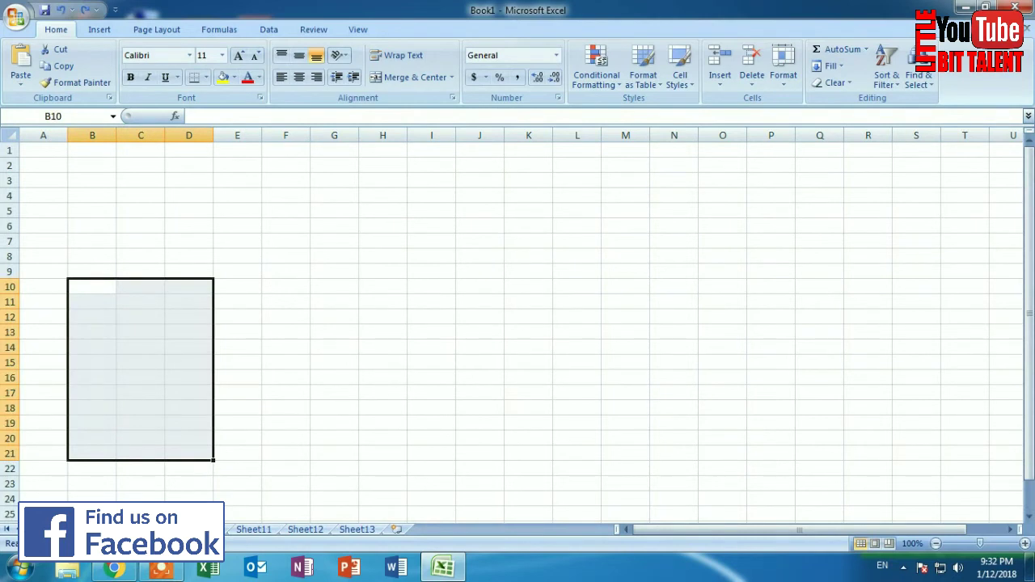
Step: Begin renaming sheet tabs via the tab menu, typing 'es' into one name
right_click(116, 529)
left_click(148, 404)
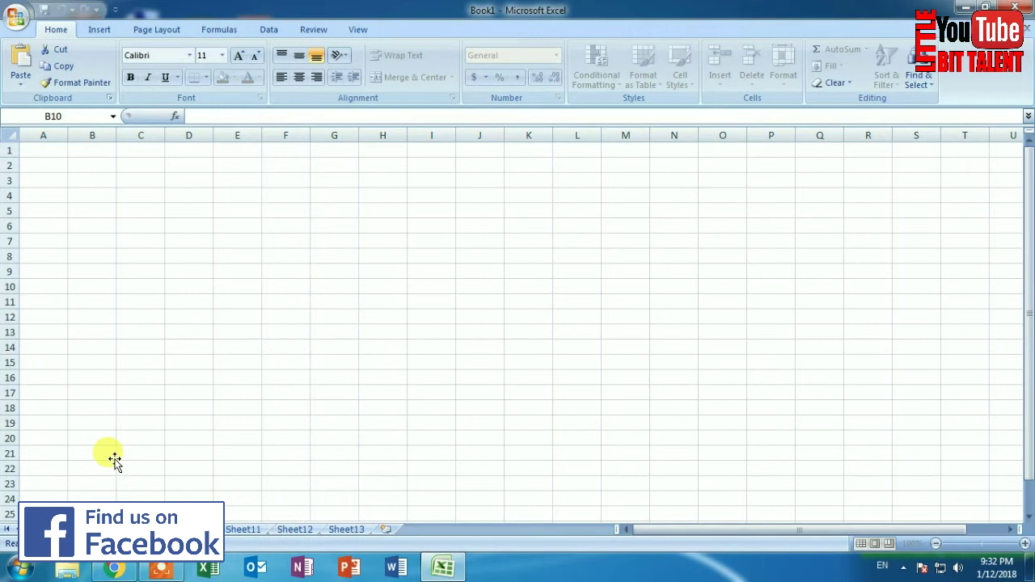
type("es")
left_click_drag(114, 459, 162, 428)
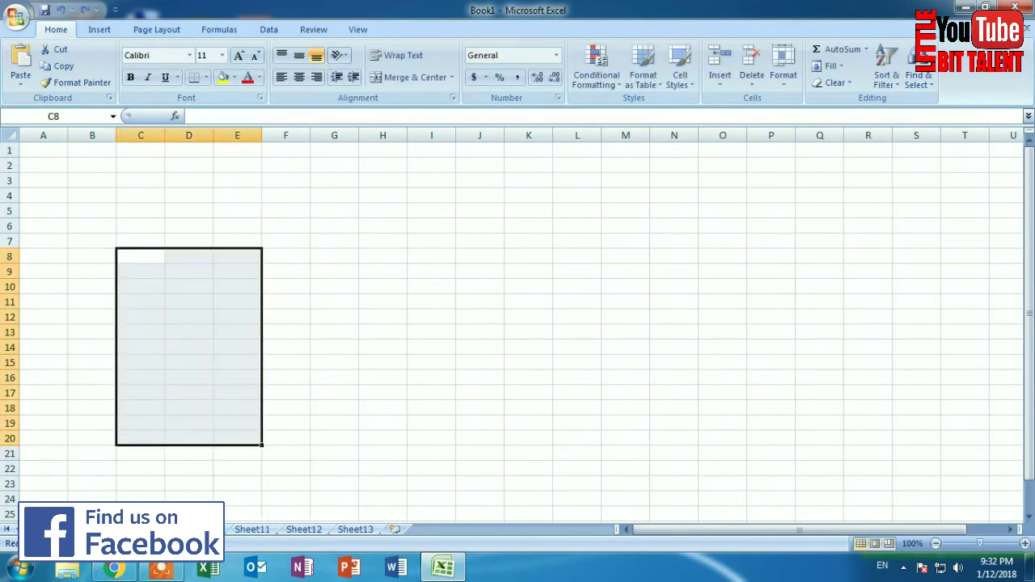
right_click(162, 527)
left_click(206, 402)
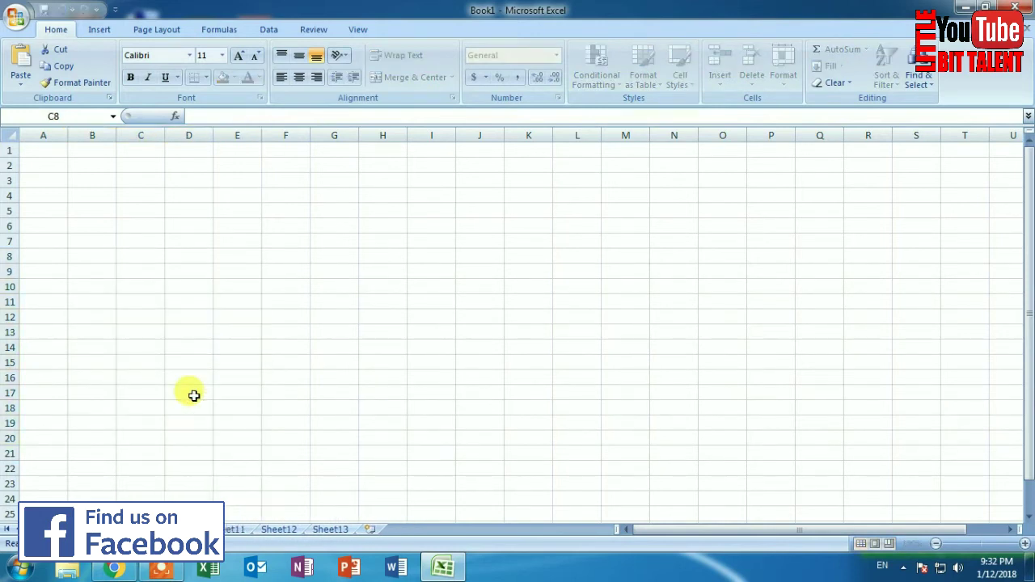
Step: Rename a sheet tab to 'Data'
left_click(192, 394)
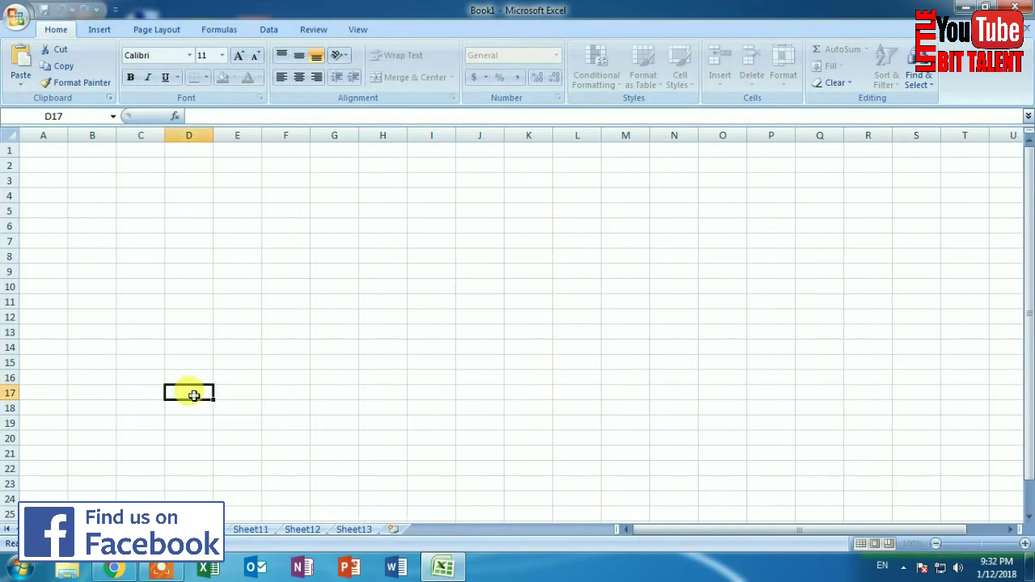
left_click_drag(141, 271, 237, 453)
right_click(209, 530)
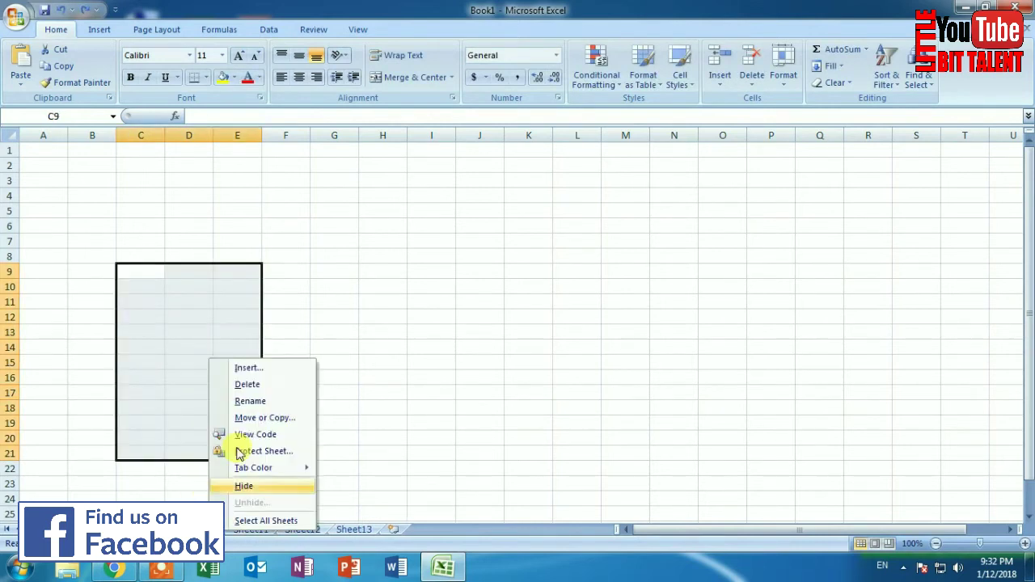
left_click(256, 401)
type("Data")
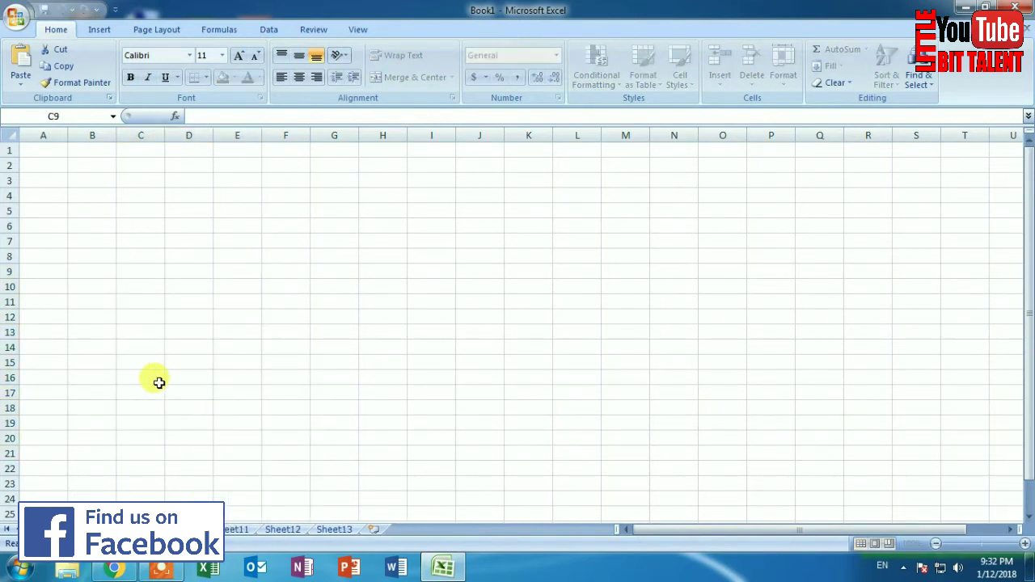
left_click(159, 377)
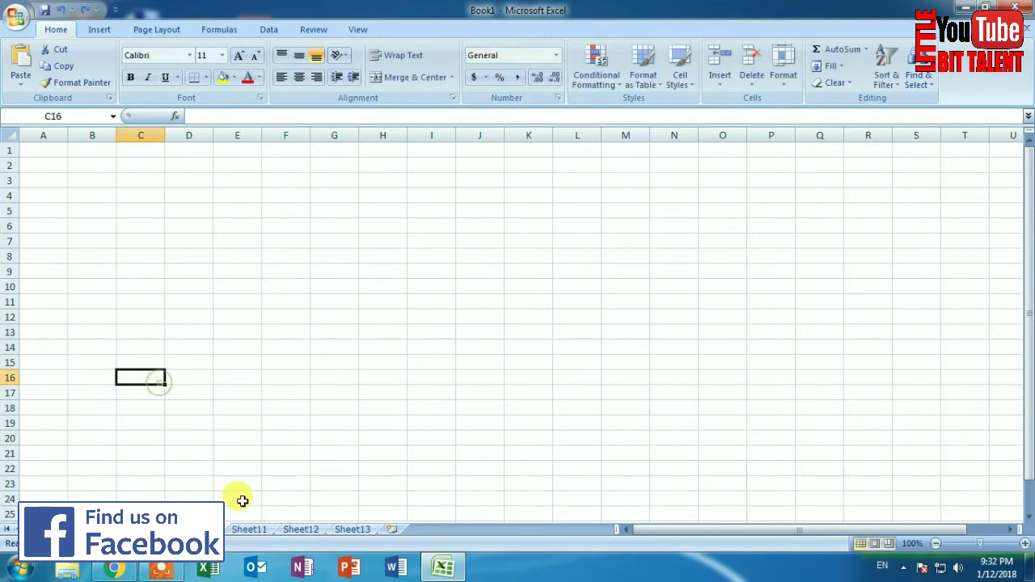
Step: Rename Sheet11 to 'Class 5'
left_click(255, 529)
right_click(252, 530)
left_click(293, 399)
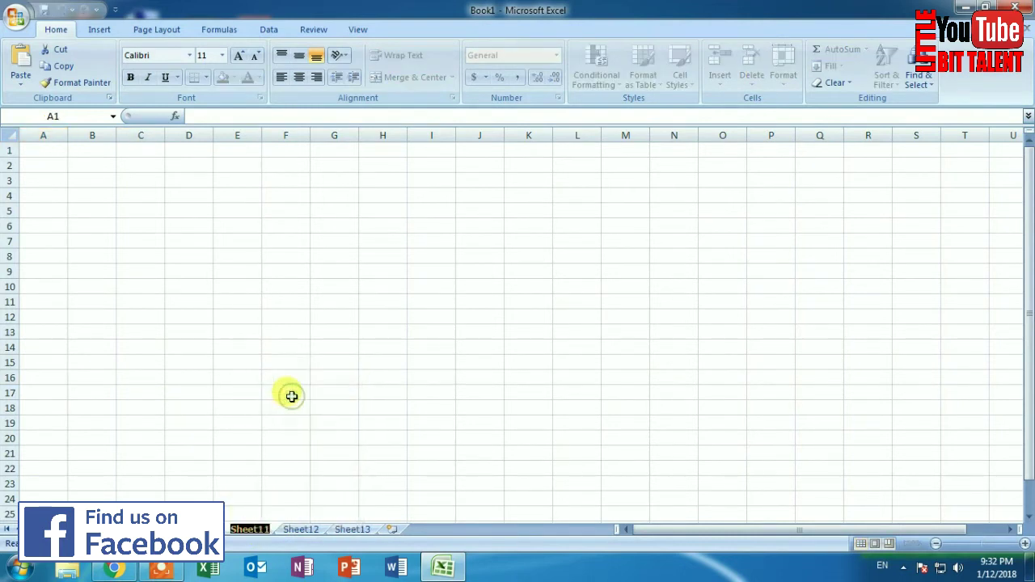
type("Class")
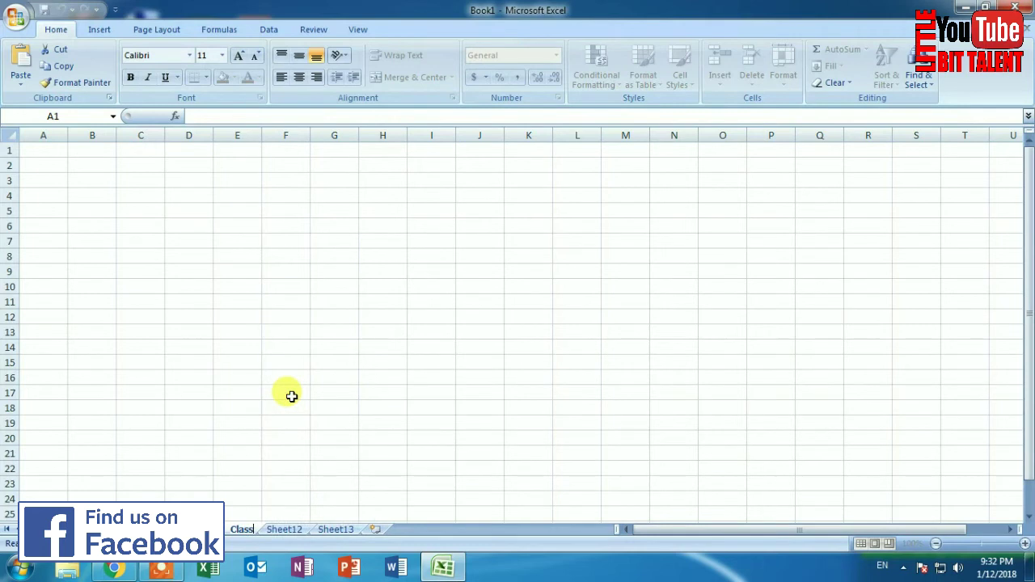
type(" 5")
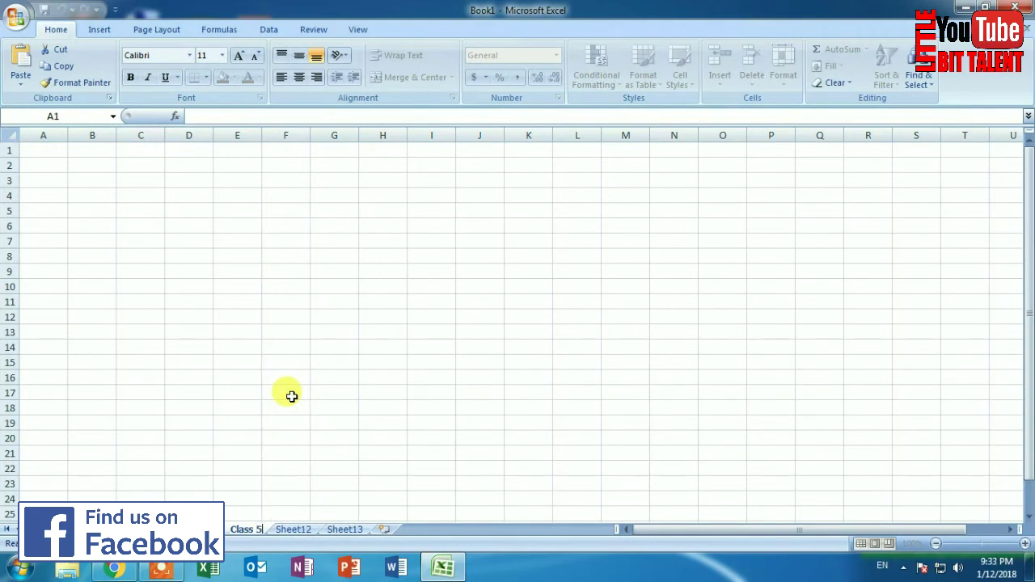
left_click(291, 396)
Step: Rename Sheet12 to 'Class6'
left_click(291, 529)
right_click(293, 529)
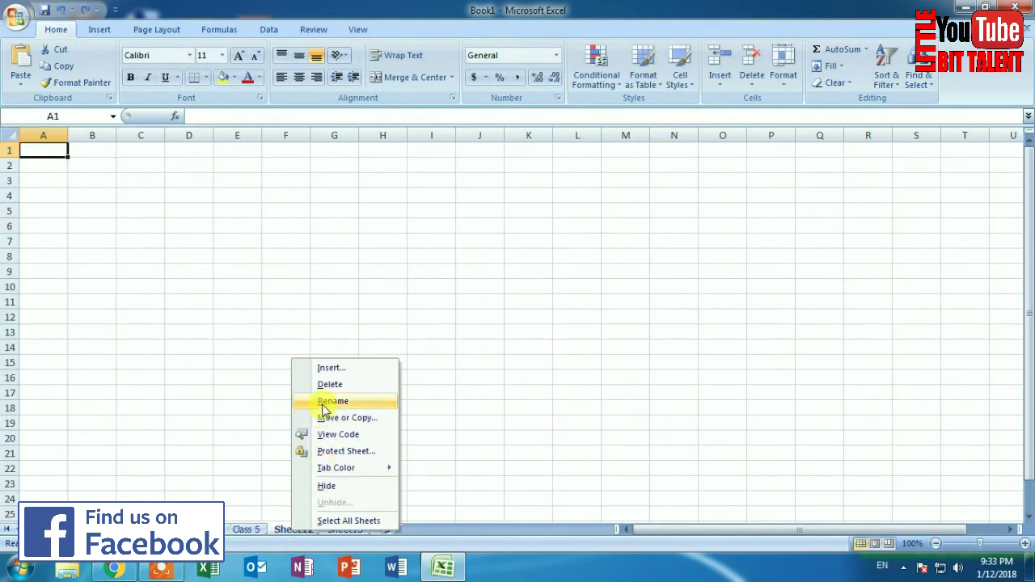
left_click(267, 471)
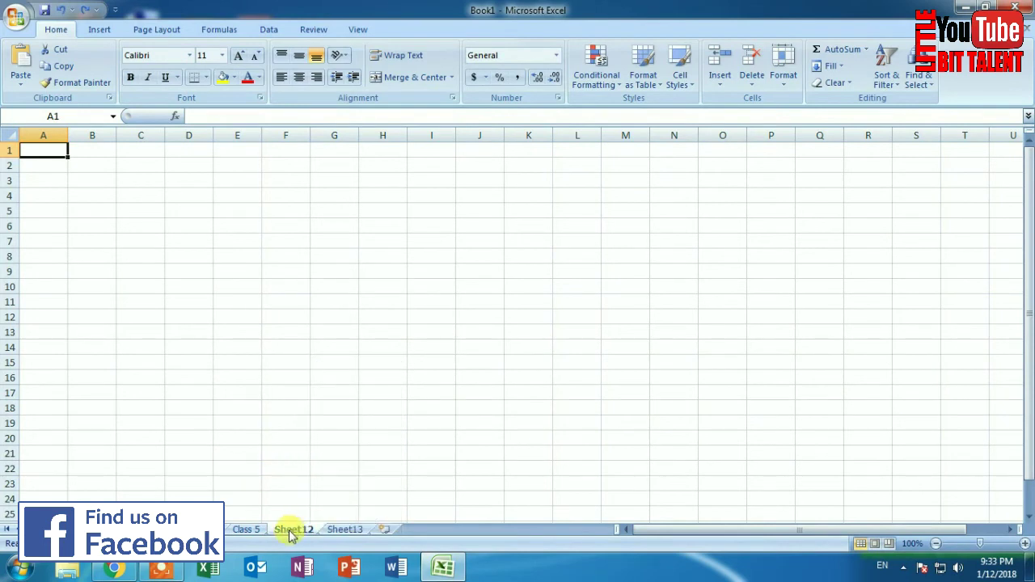
right_click(289, 532)
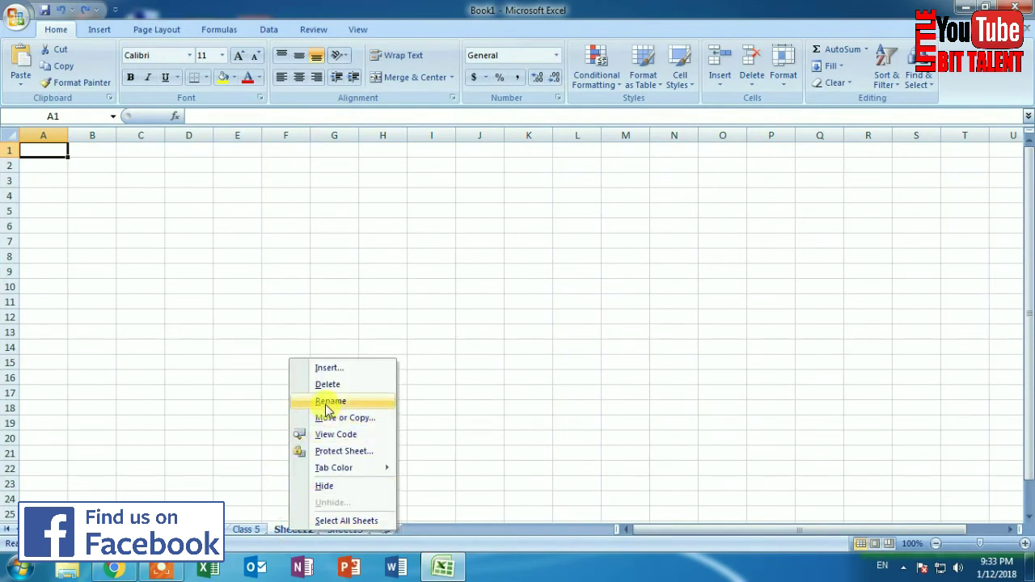
left_click(285, 533)
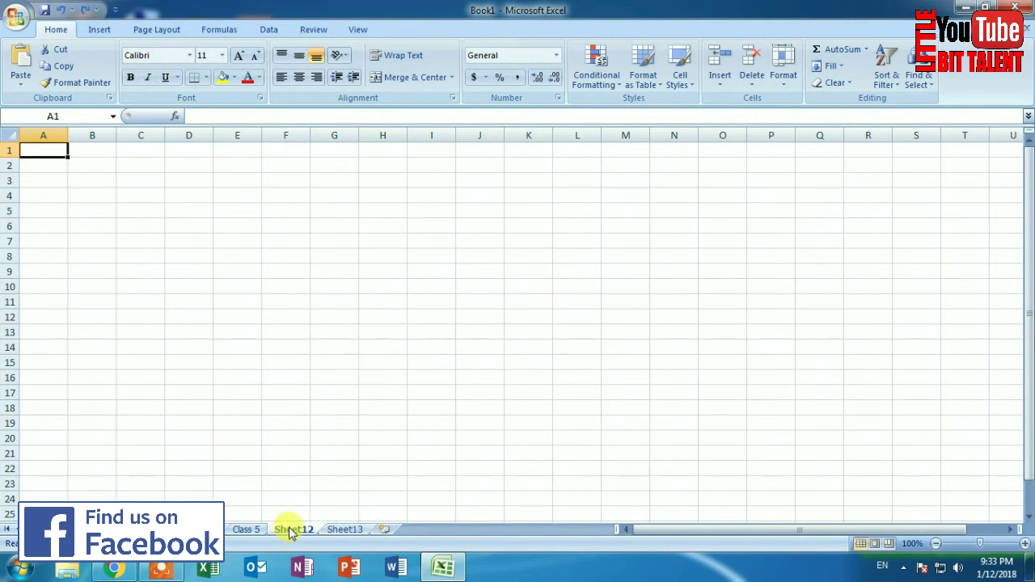
double_click(290, 532)
type("d")
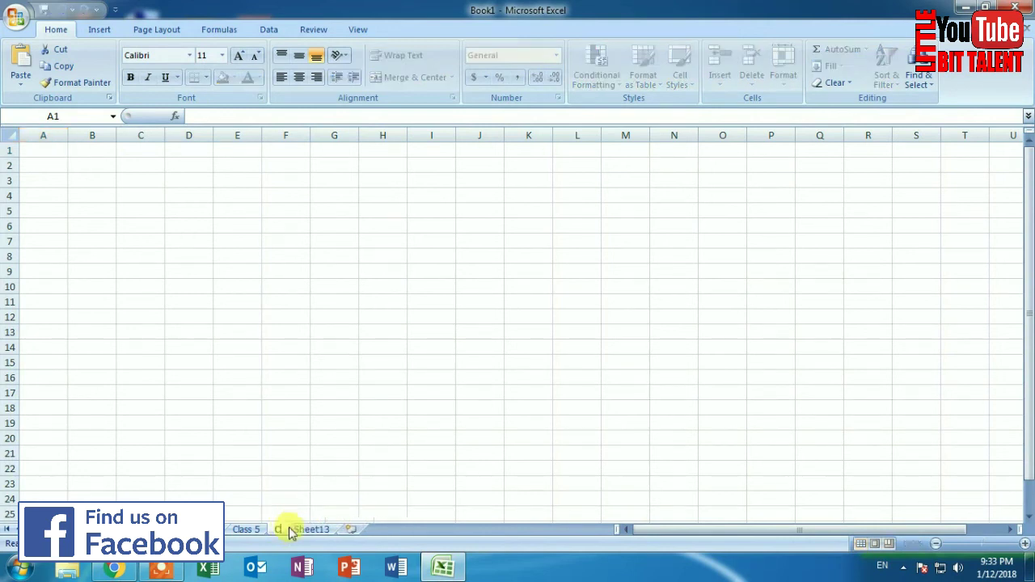
type("ass")
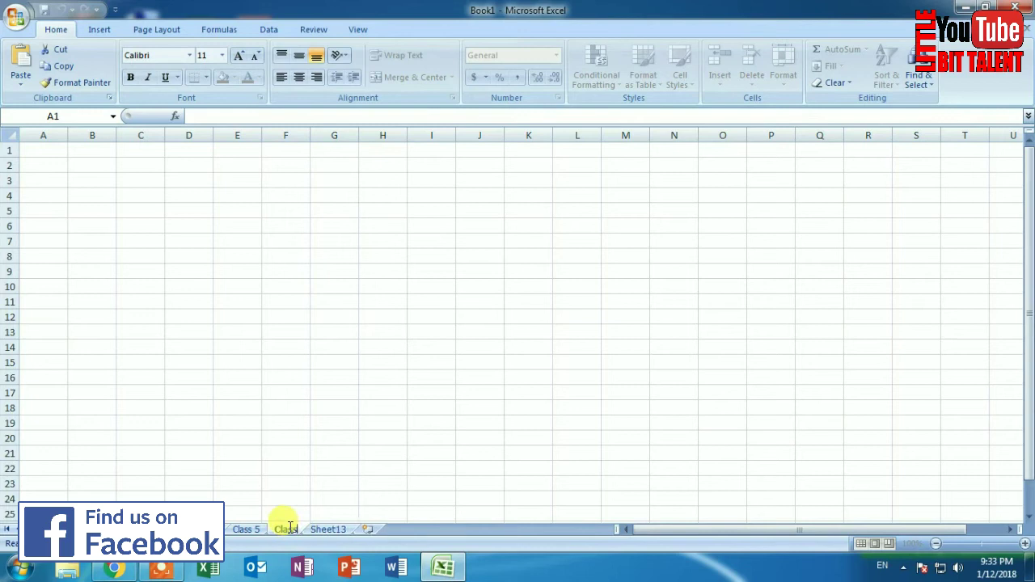
type("6")
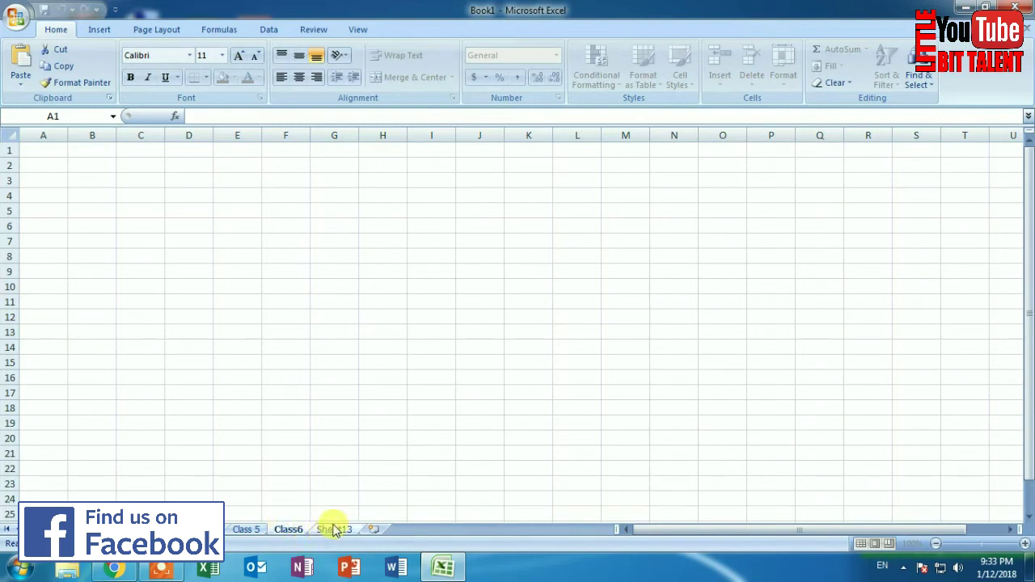
left_click(334, 530)
Step: Rename Sheet13 to 'Class7'
right_click(333, 532)
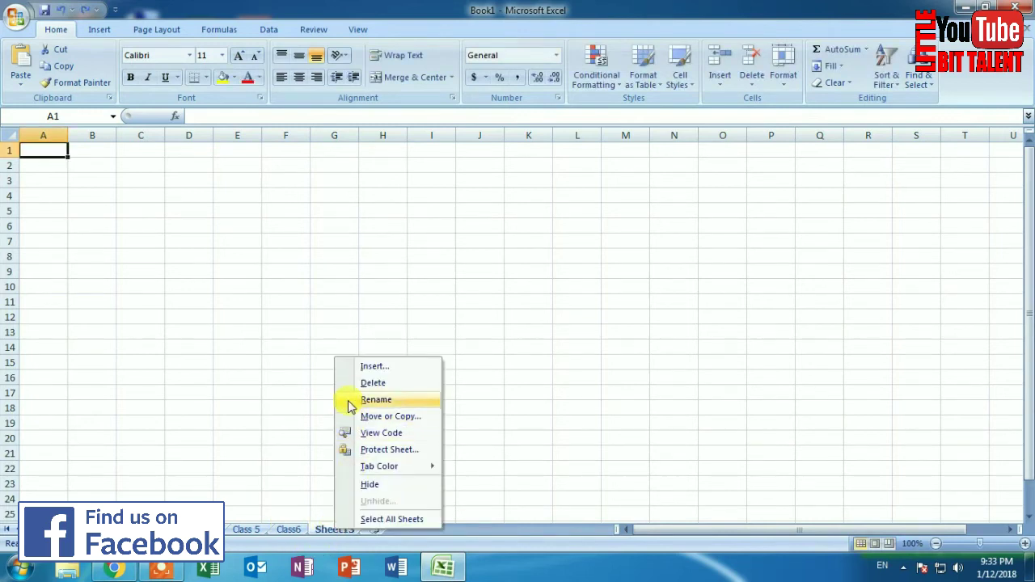
key("Escape")
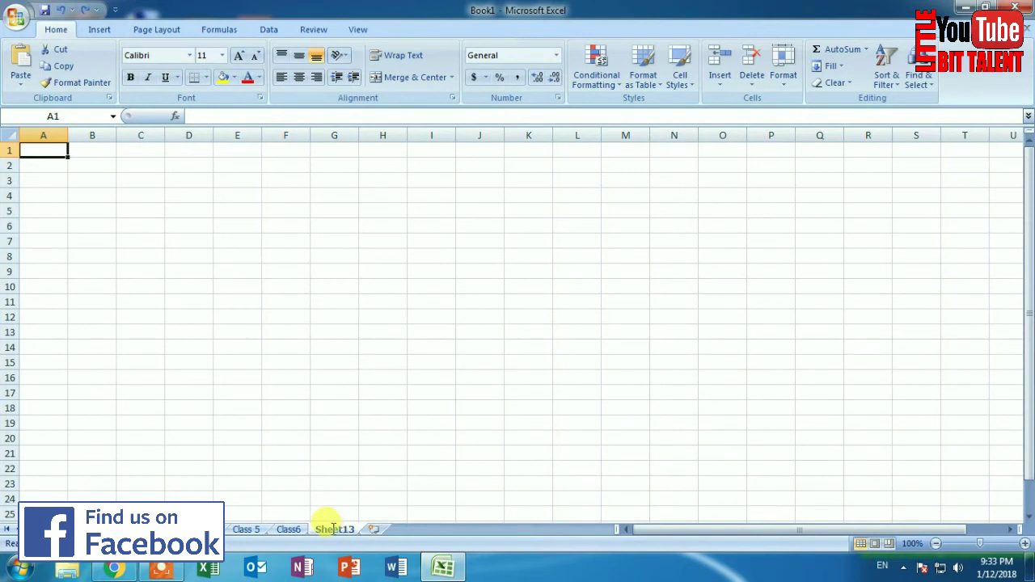
double_click(332, 527)
type("Cla")
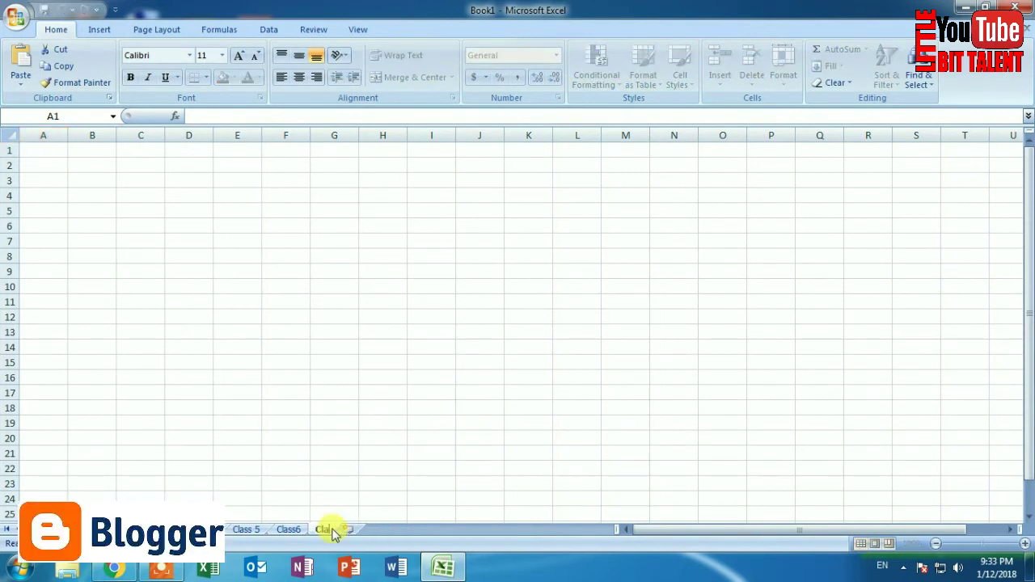
type("ss7")
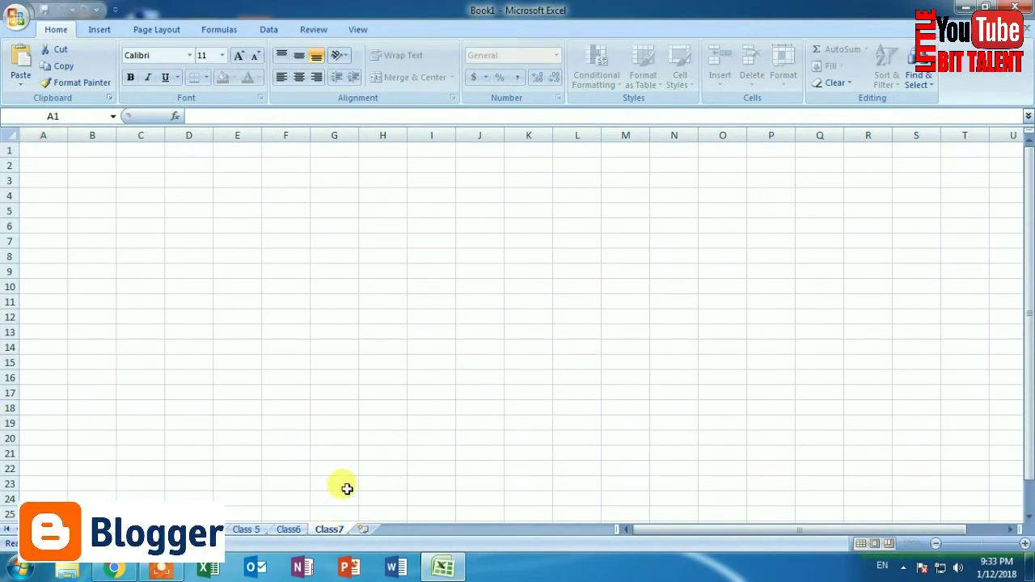
left_click(334, 484)
Step: Add two new sheets and name them 'Class 8' and 'Class 9'
left_click(359, 529)
double_click(363, 530)
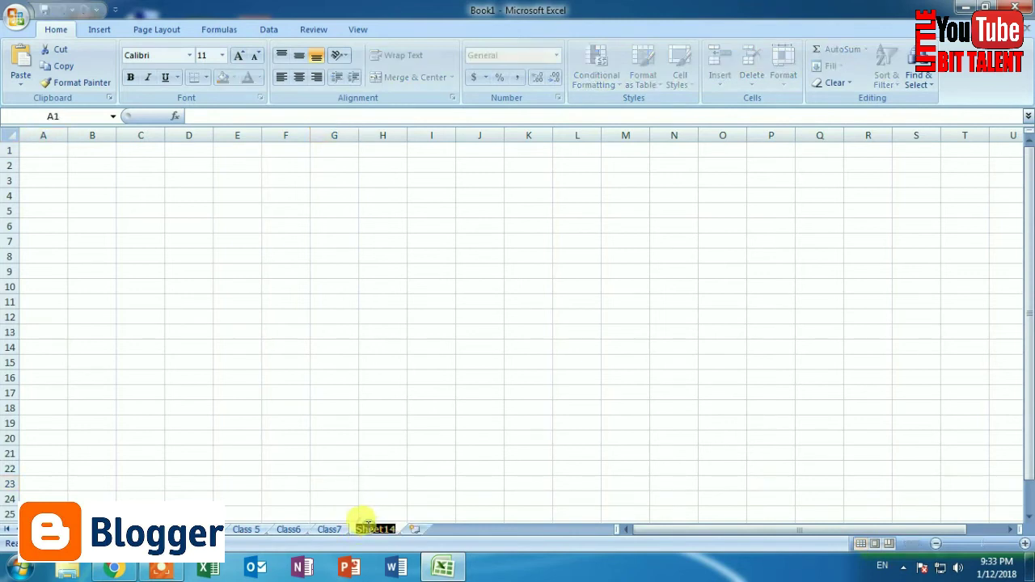
type("Class")
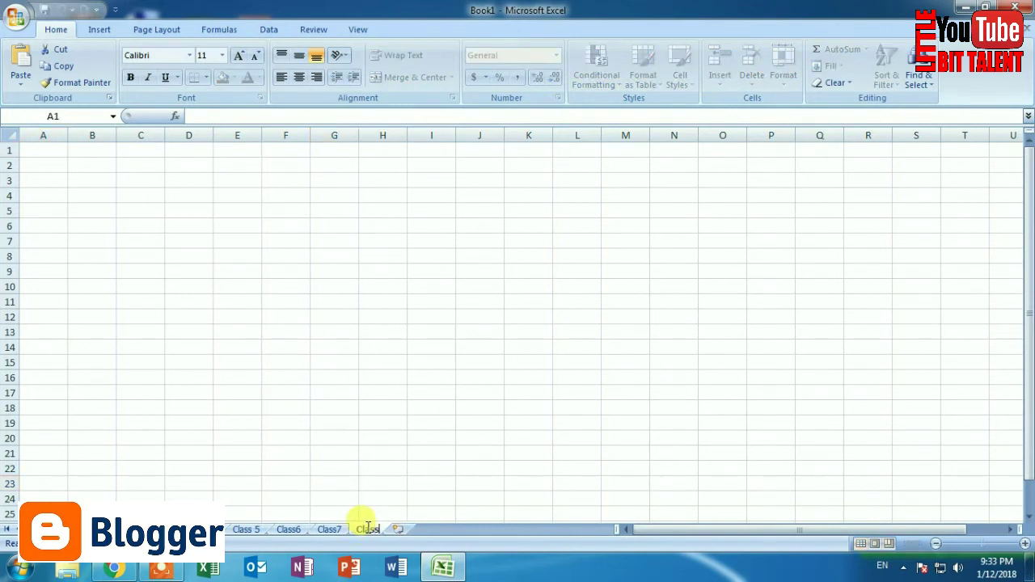
type("8")
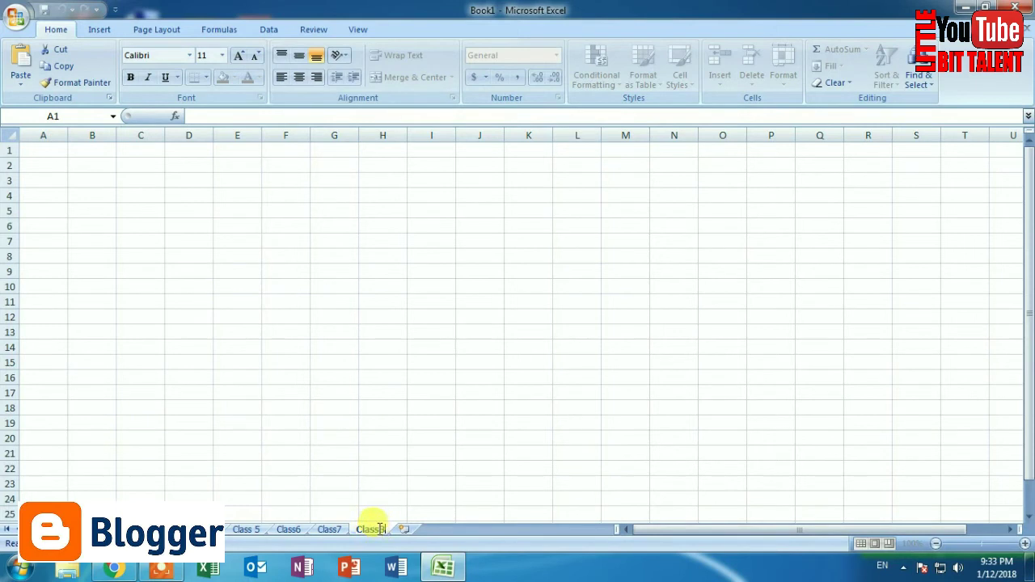
key("Return")
left_click(408, 530)
double_click(410, 531)
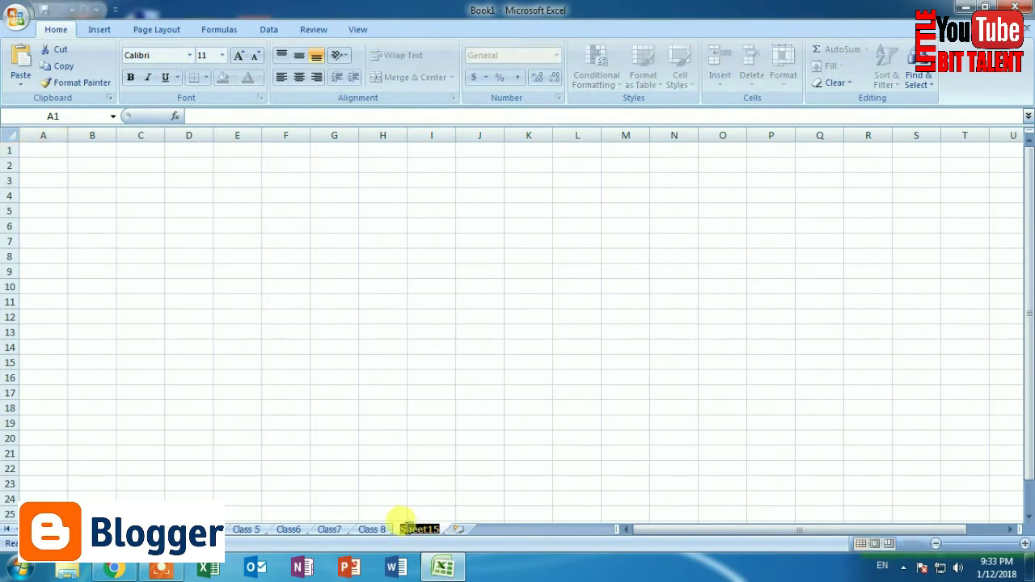
key("BackSpace")
type("Clas")
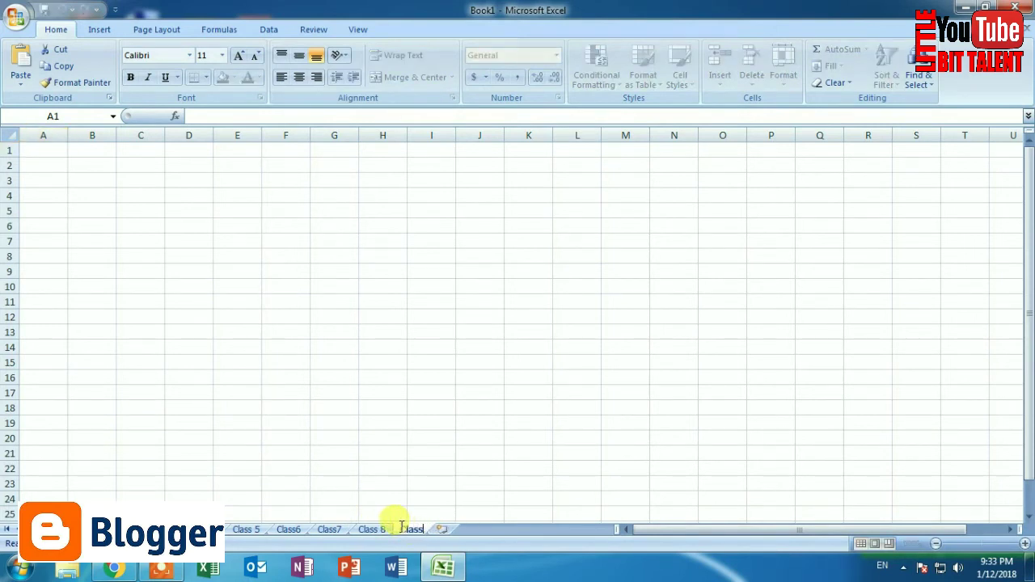
type("s 9")
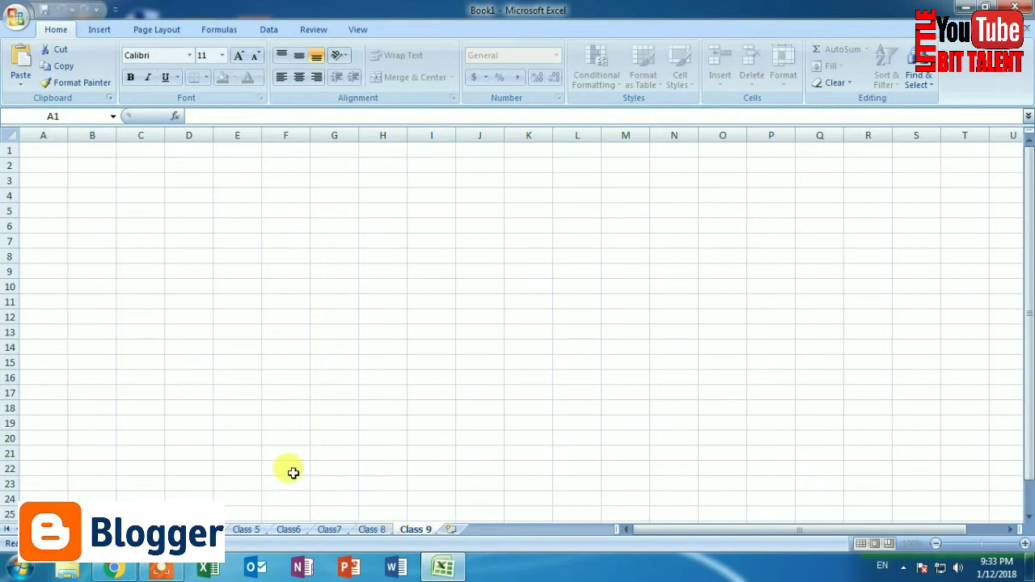
left_click(224, 467)
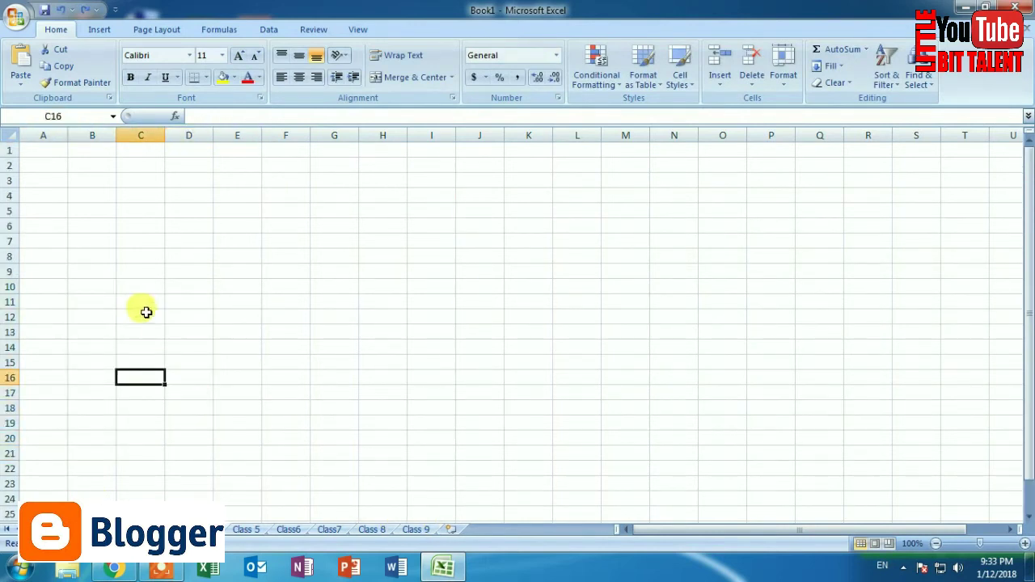
Step: Switch to the Class 5 sheet holding SN 1–16, SUN–SAT and JAN–DEC
left_click_drag(143, 316, 286, 471)
left_click(184, 387)
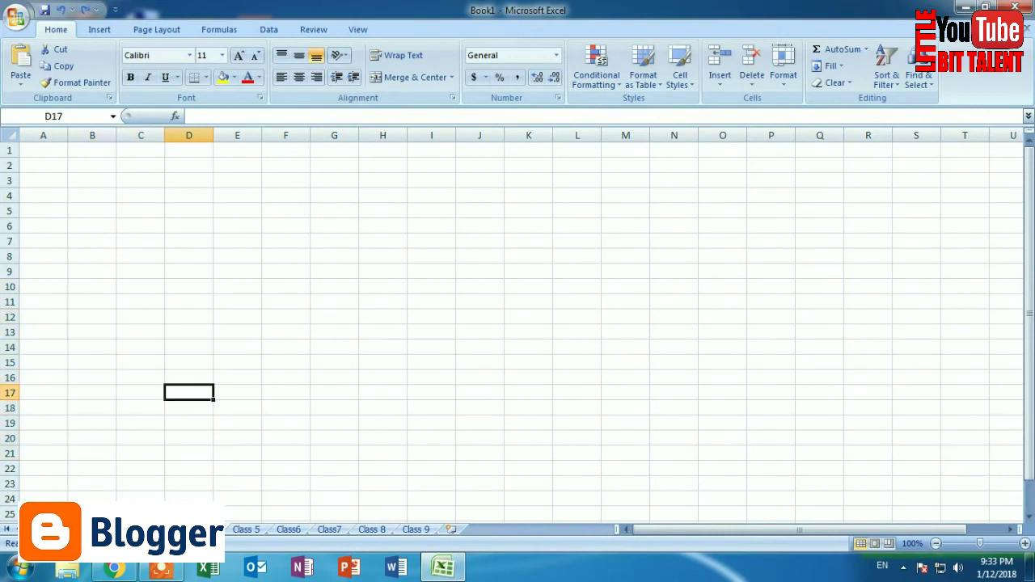
left_click(242, 529)
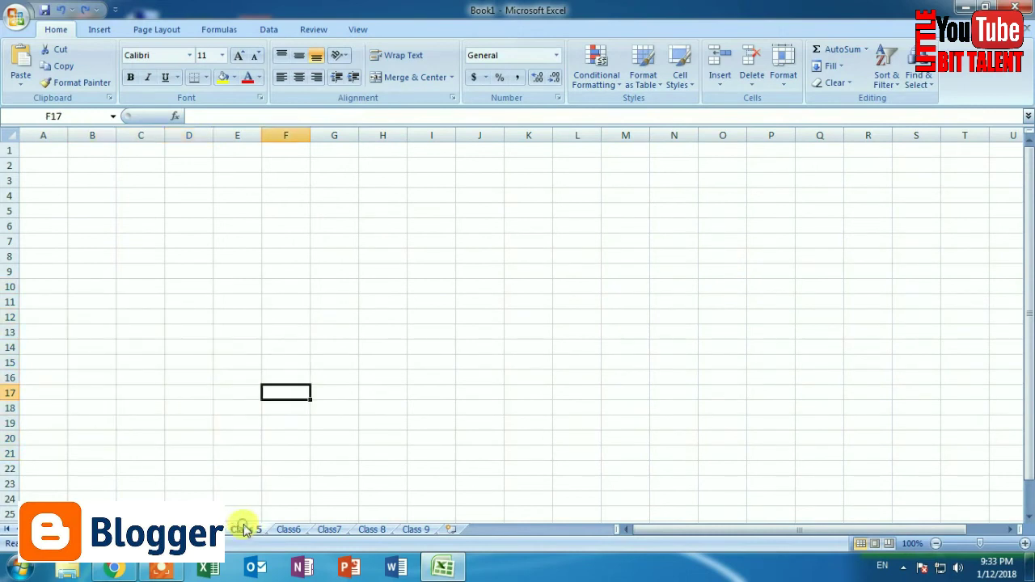
left_click_drag(84, 291, 295, 463)
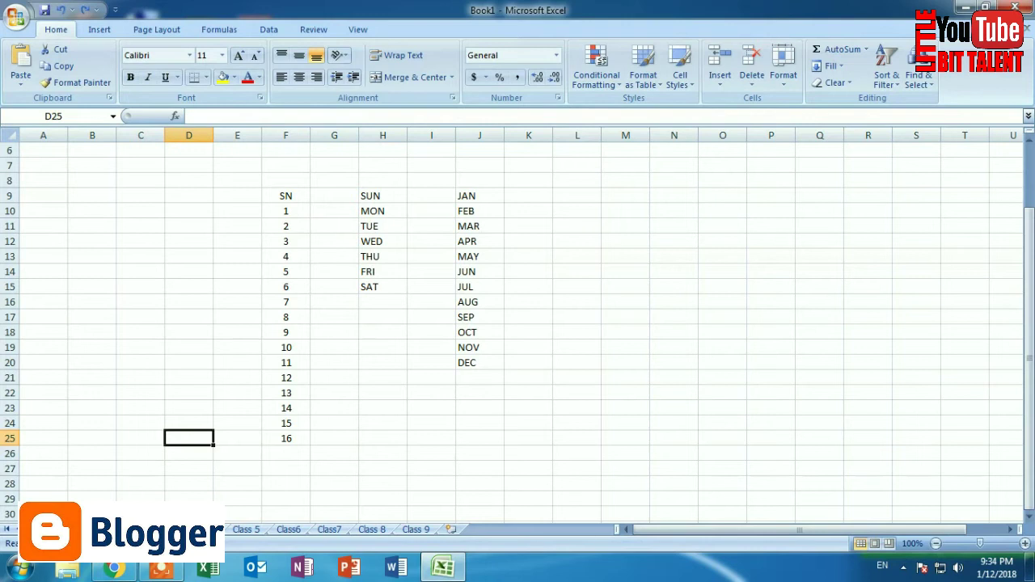
Step: Colour the first sheet tabs yellow, green and another standard colour
right_click(74, 529)
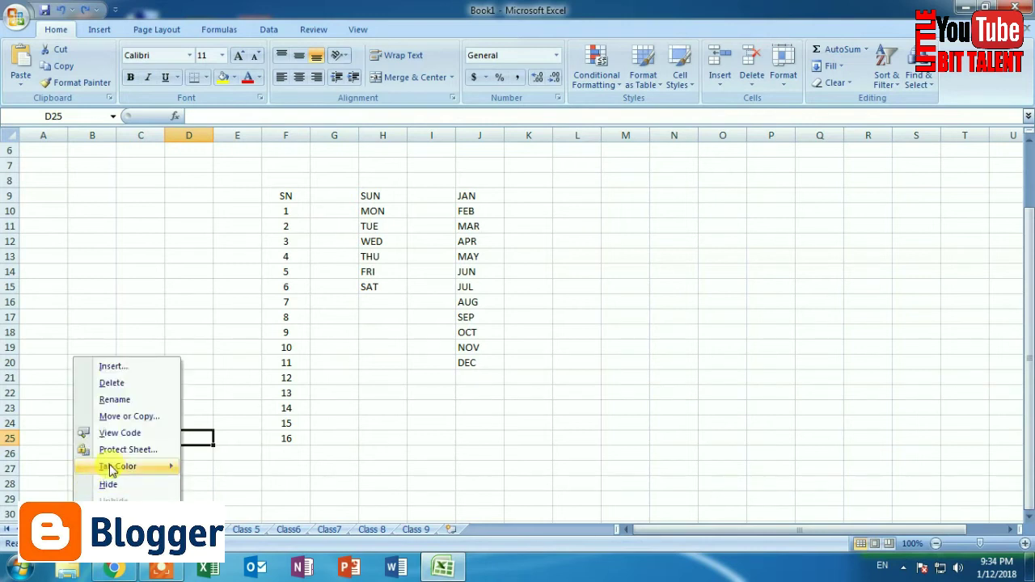
mouse_move(113, 469)
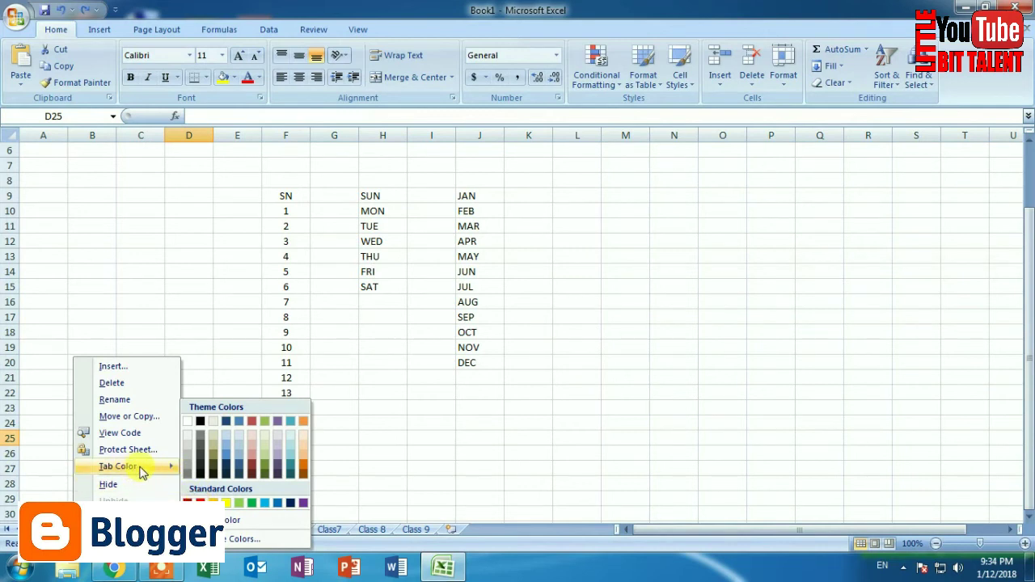
left_click(200, 502)
left_click(121, 530)
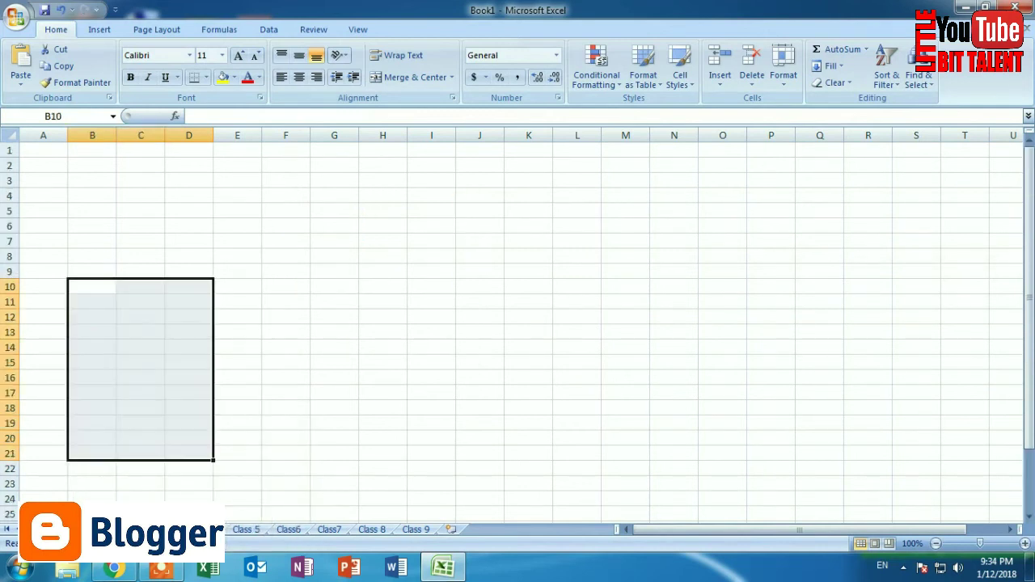
right_click(116, 530)
mouse_move(172, 469)
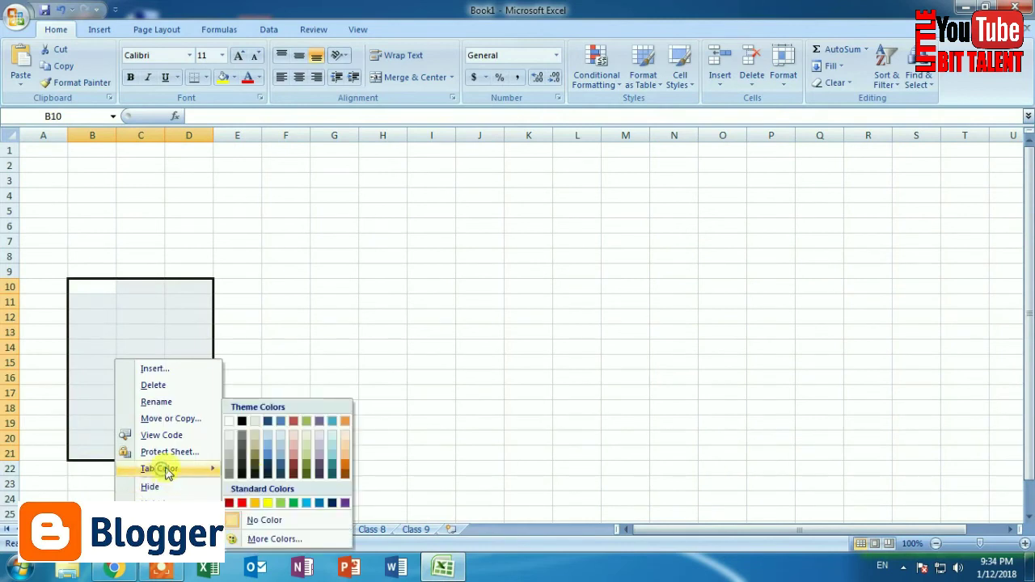
left_click(282, 505)
right_click(147, 530)
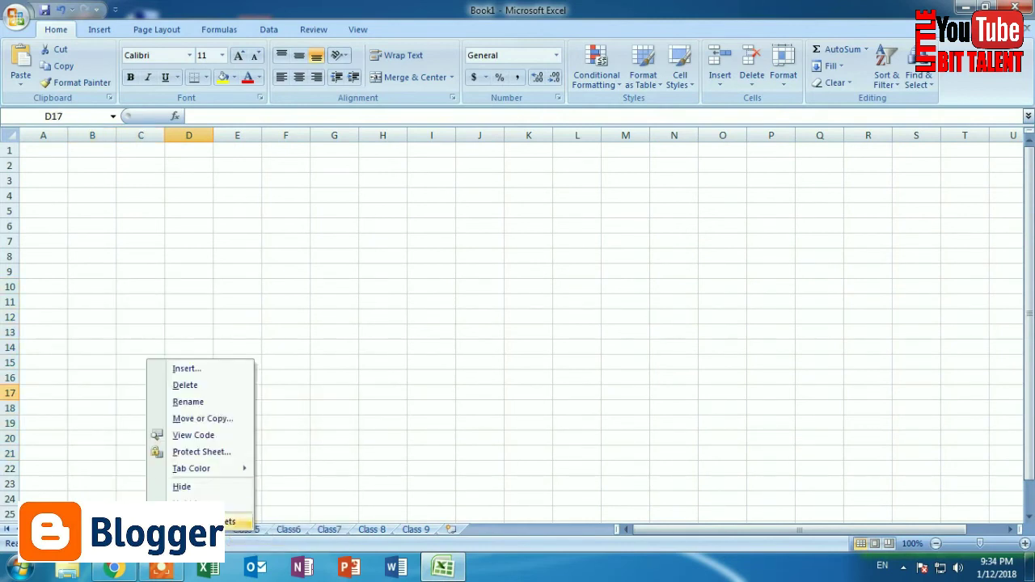
mouse_move(209, 471)
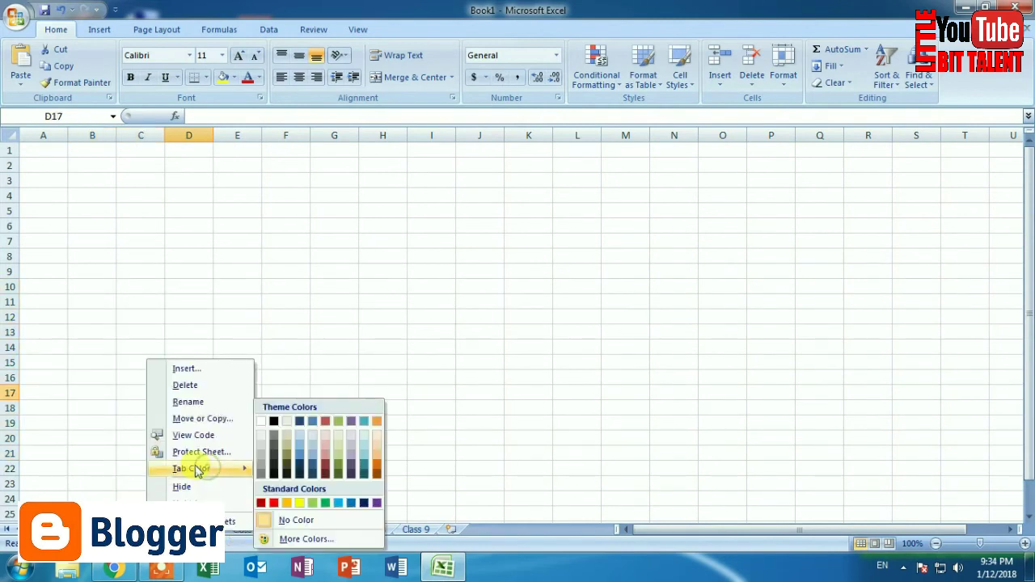
left_click(326, 502)
right_click(203, 530)
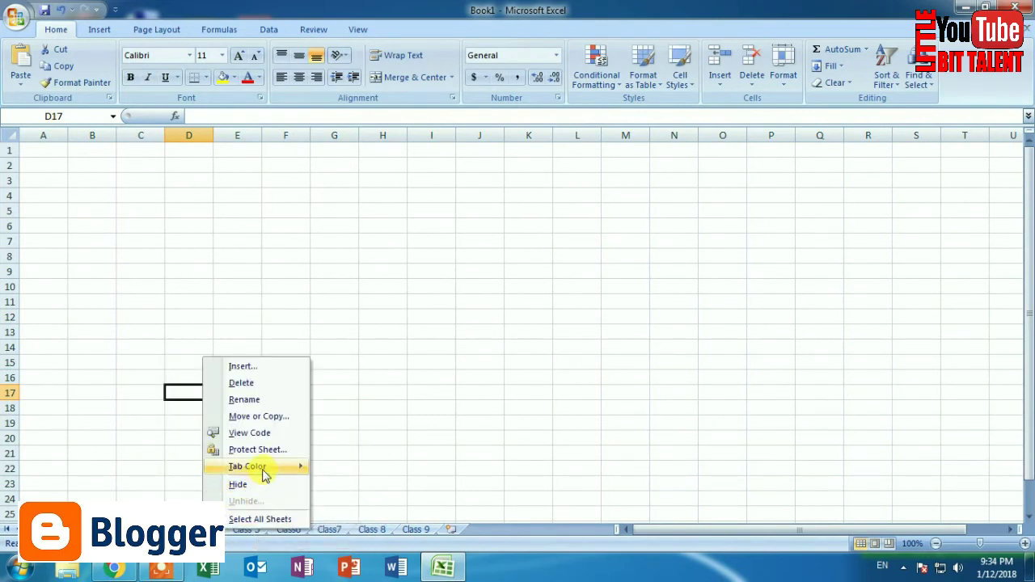
mouse_move(261, 470)
left_click(393, 503)
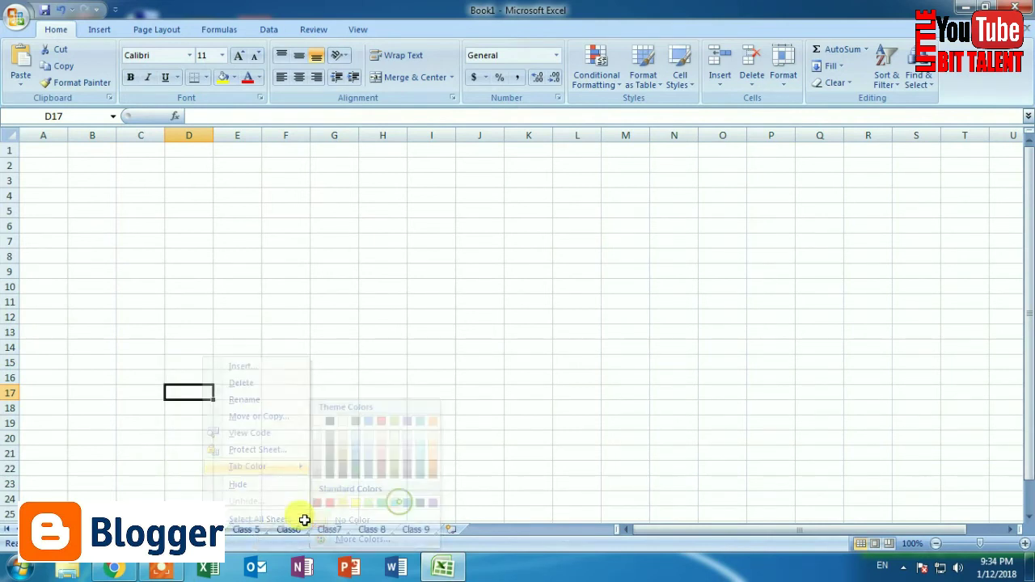
Step: Colour the Class 5 tab purple and the Class6 tab orange
right_click(260, 529)
mouse_move(332, 469)
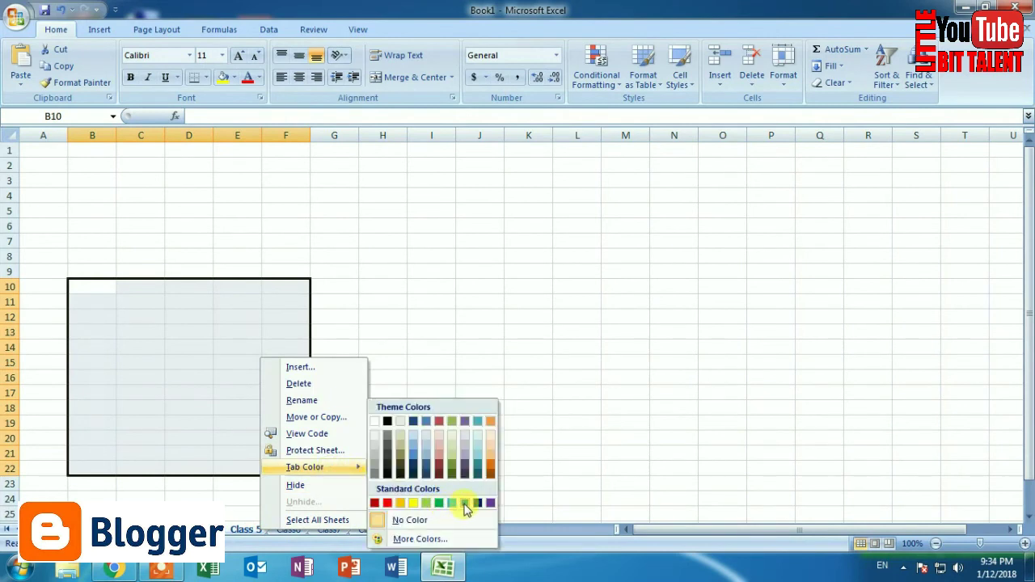
left_click(490, 503)
left_click(289, 530)
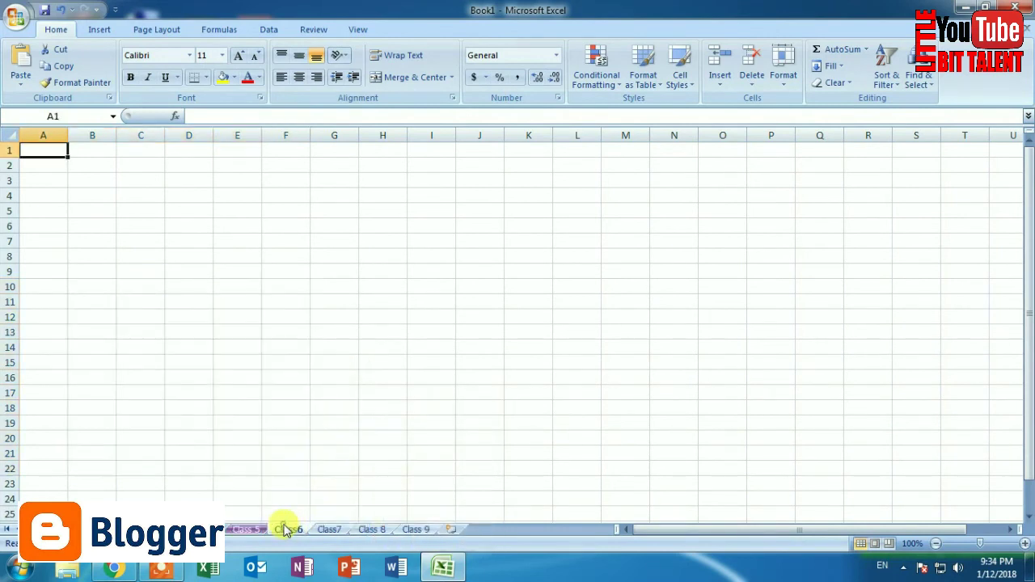
right_click(289, 530)
mouse_move(344, 461)
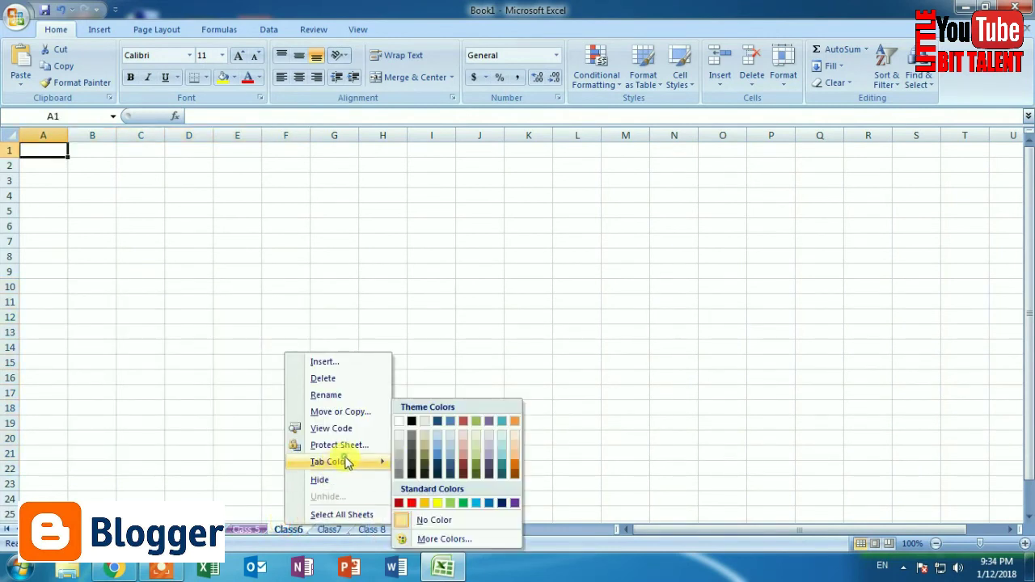
left_click(515, 421)
Step: Leave the Class7 tab uncoloured, then colour Class 8 green and Class 9 orange
left_click(329, 530)
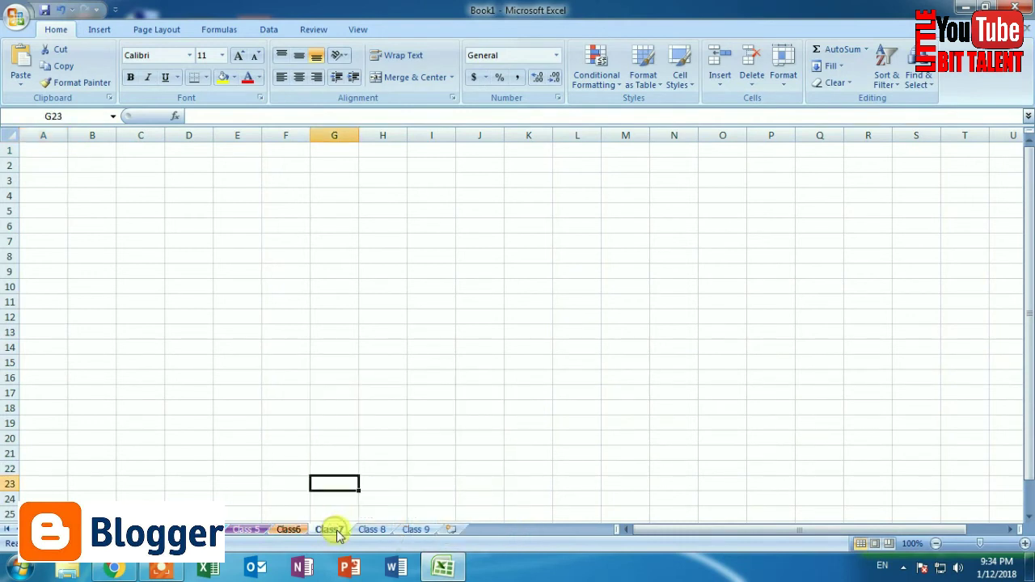
right_click(329, 529)
mouse_move(432, 470)
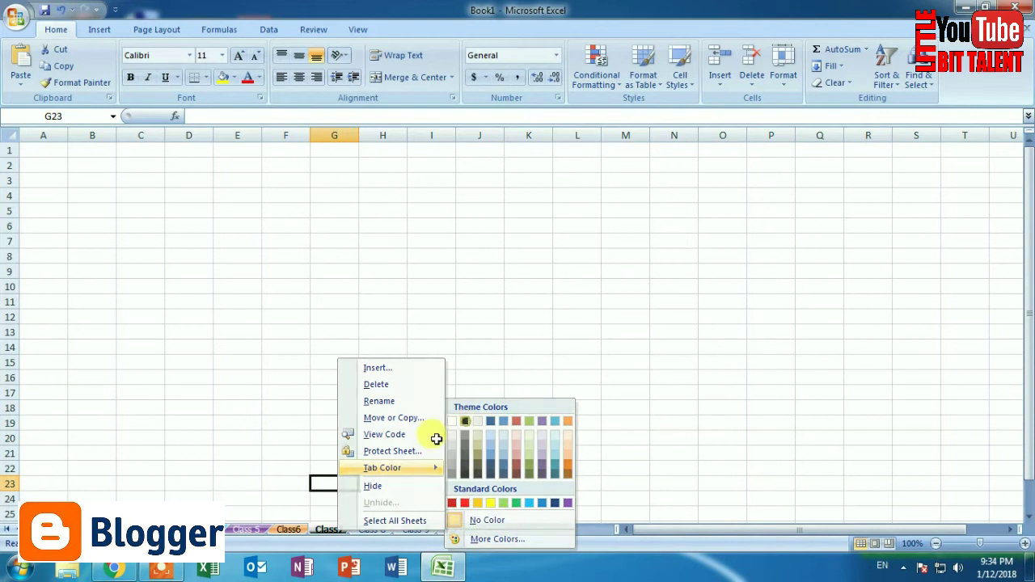
key("Escape")
left_click(374, 530)
right_click(374, 530)
mouse_move(413, 467)
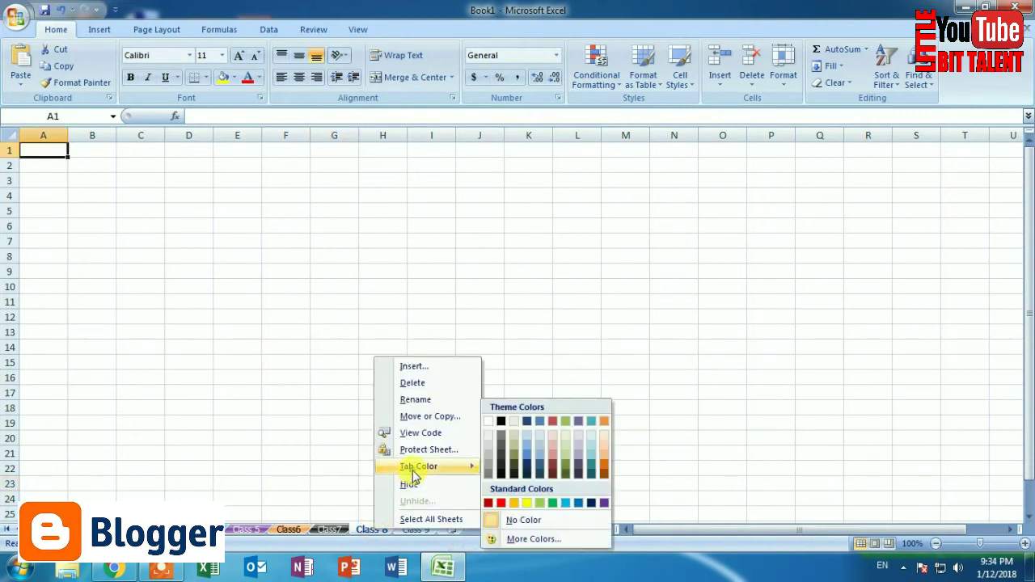
left_click(539, 503)
left_click(425, 530)
right_click(426, 530)
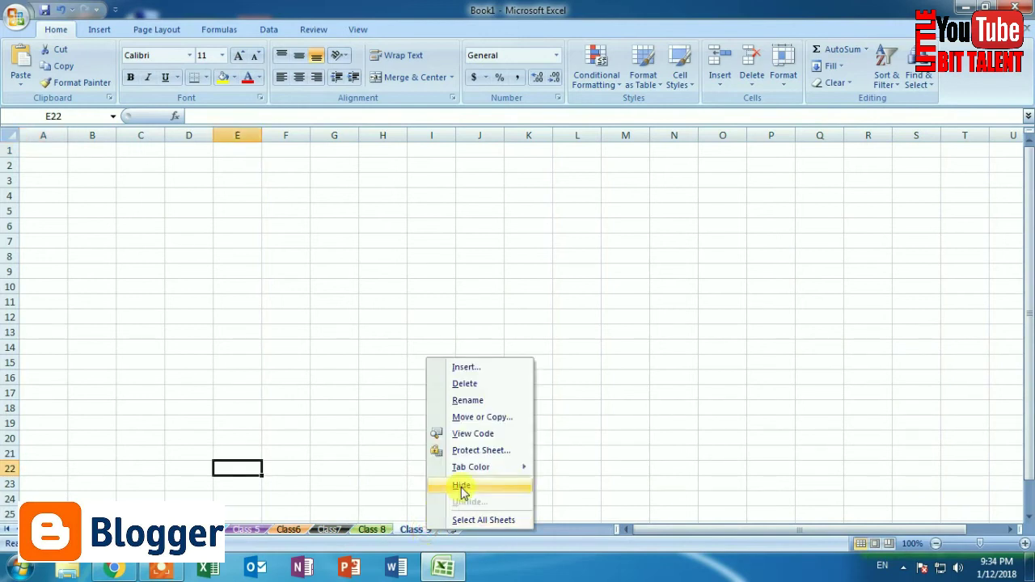
mouse_move(475, 469)
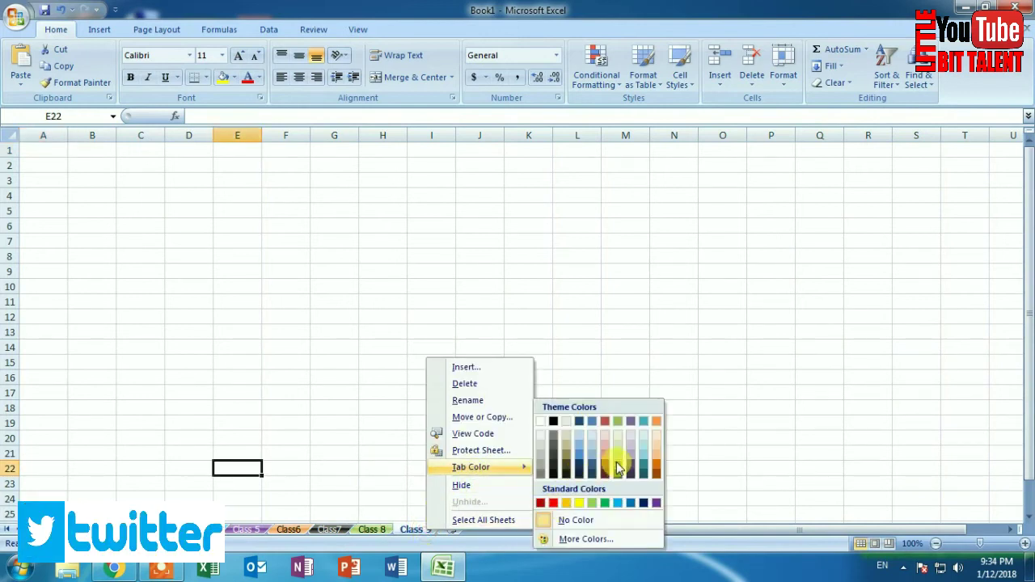
left_click(656, 420)
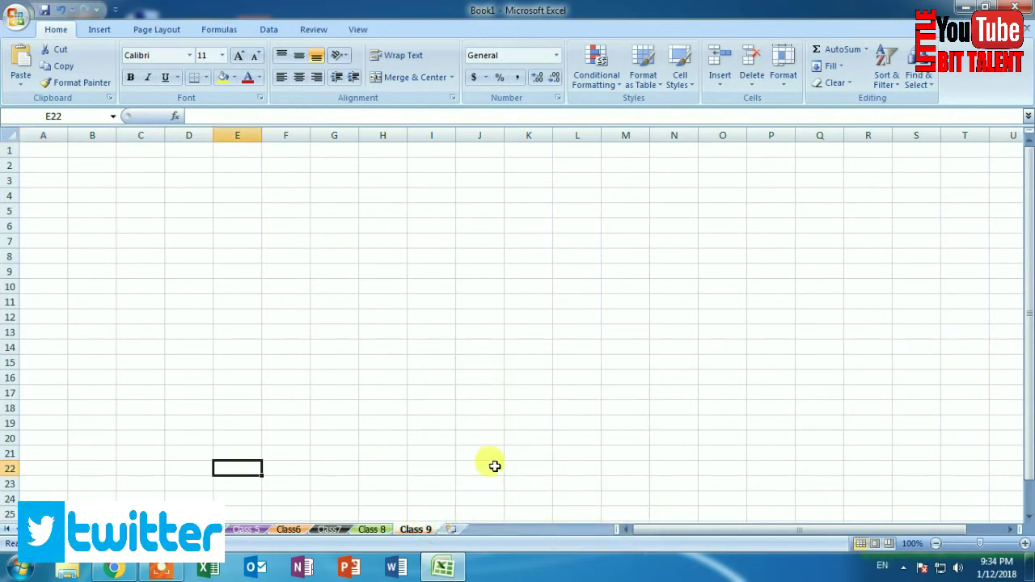
left_click(418, 465)
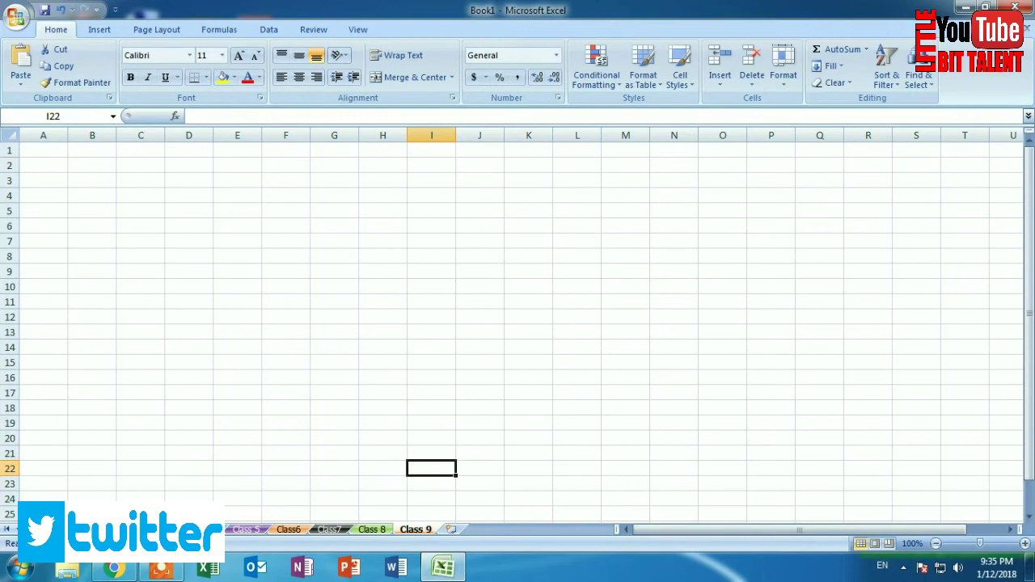
Step: Step through the sheet tabs to Class 8 and select B15:H22 there
key("ctrl+Page_Up")
key("ctrl+Page_Up")
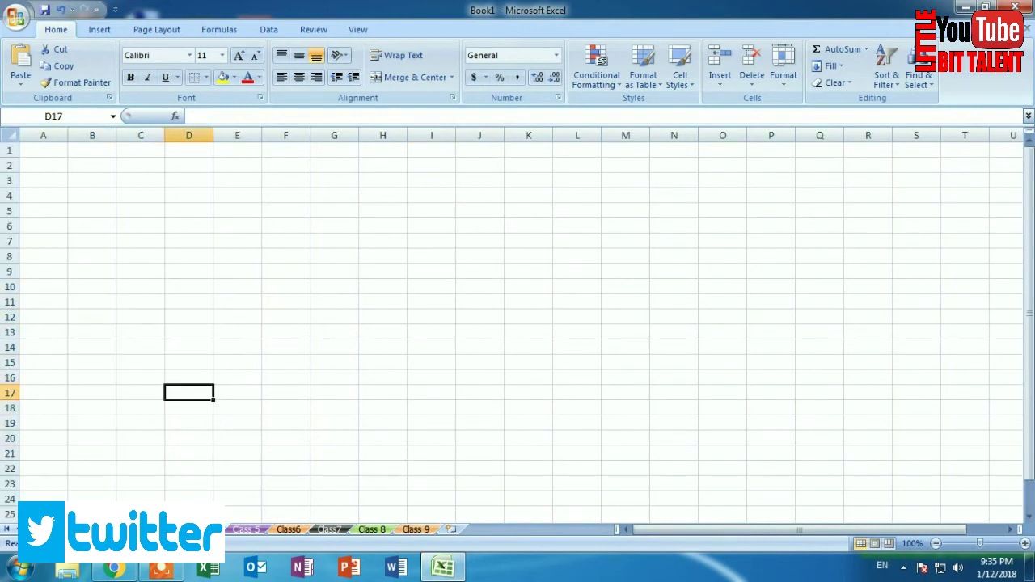
left_click(246, 529)
left_click(289, 528)
left_click(328, 529)
left_click(372, 529)
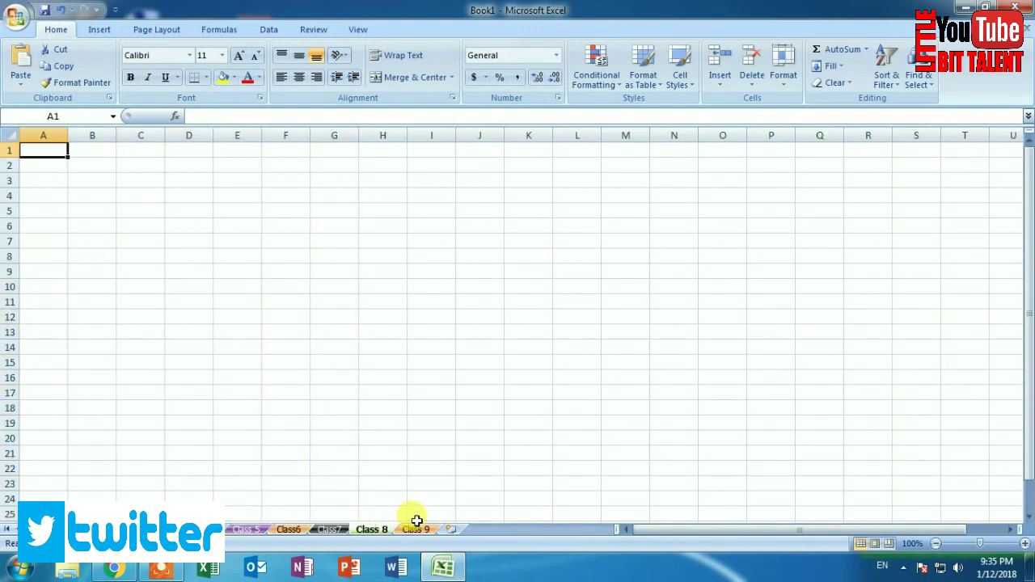
left_click(416, 517)
left_click_drag(87, 362, 398, 467)
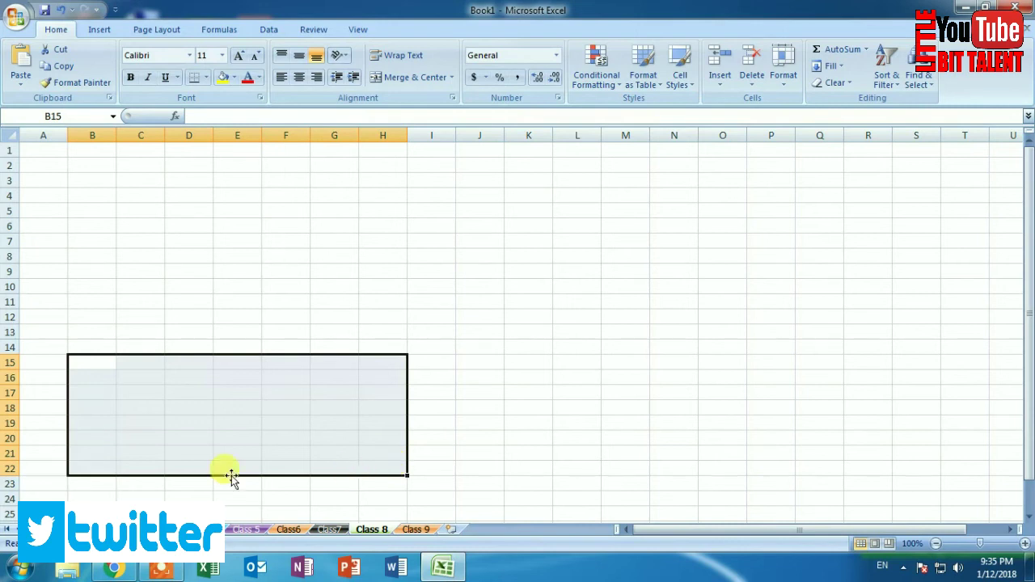
right_click(78, 529)
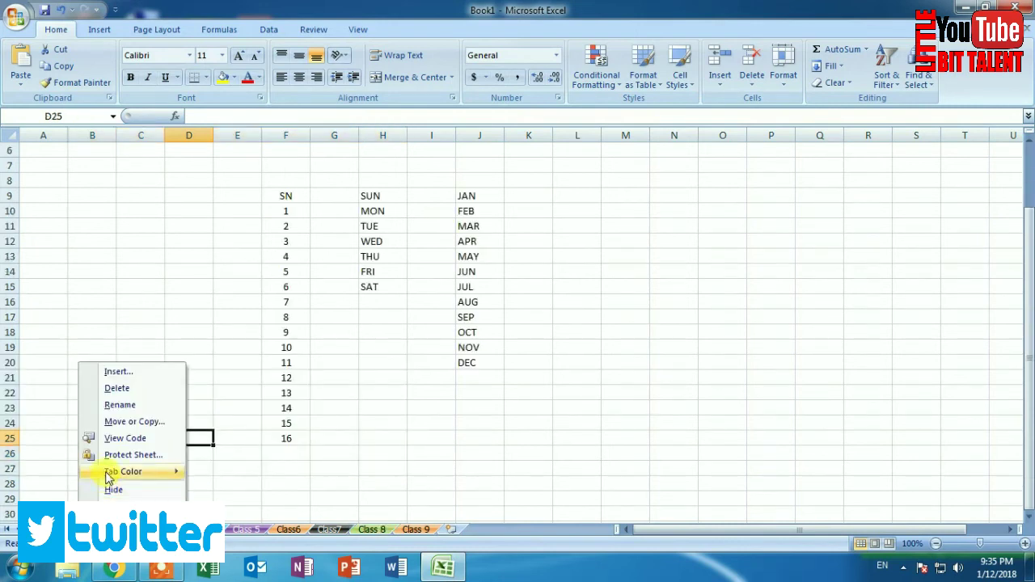
mouse_move(135, 479)
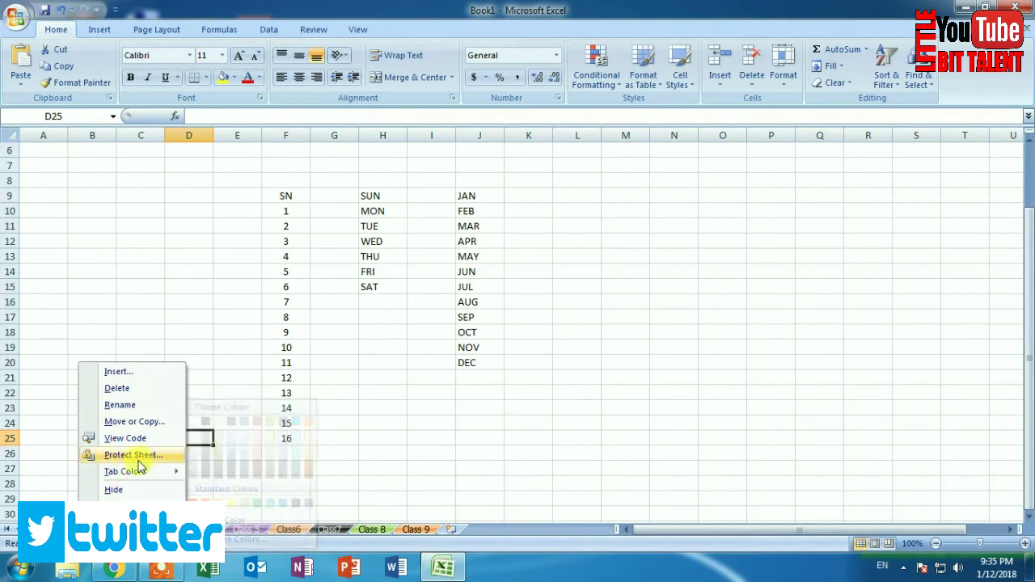
key("Escape")
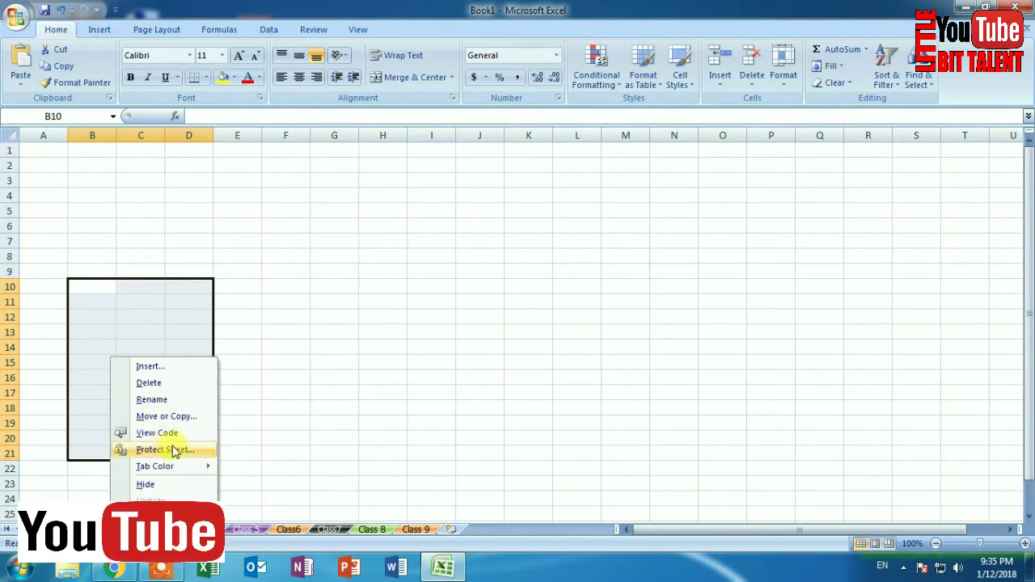
left_click(338, 426)
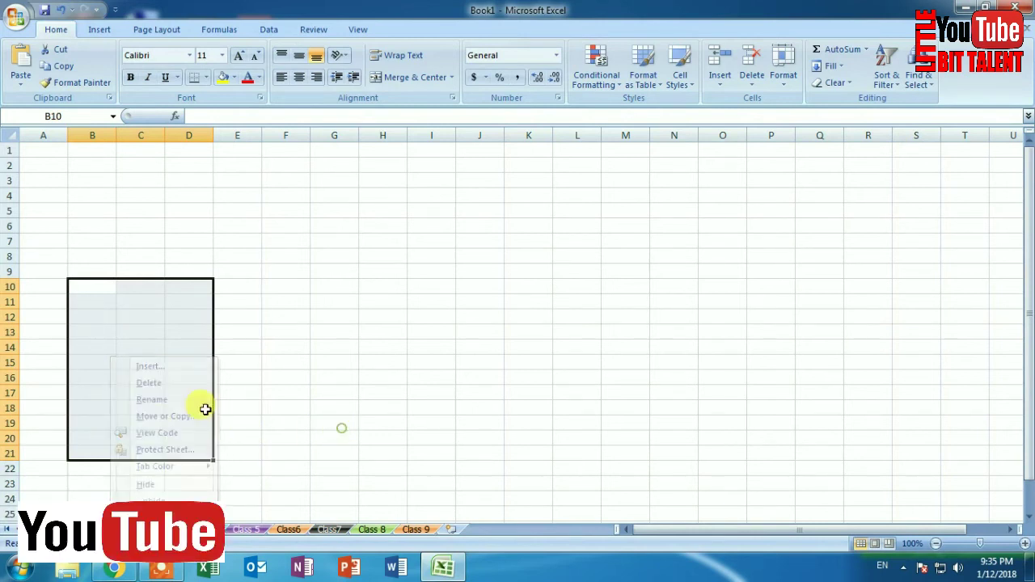
left_click_drag(85, 239, 363, 450)
left_click(363, 450)
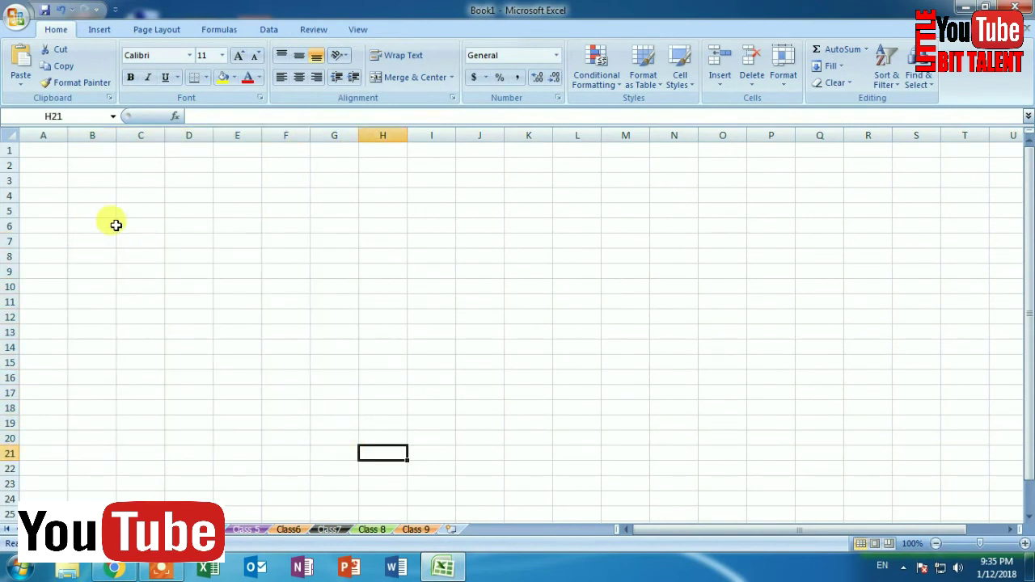
left_click_drag(115, 224, 380, 451)
left_click(386, 458)
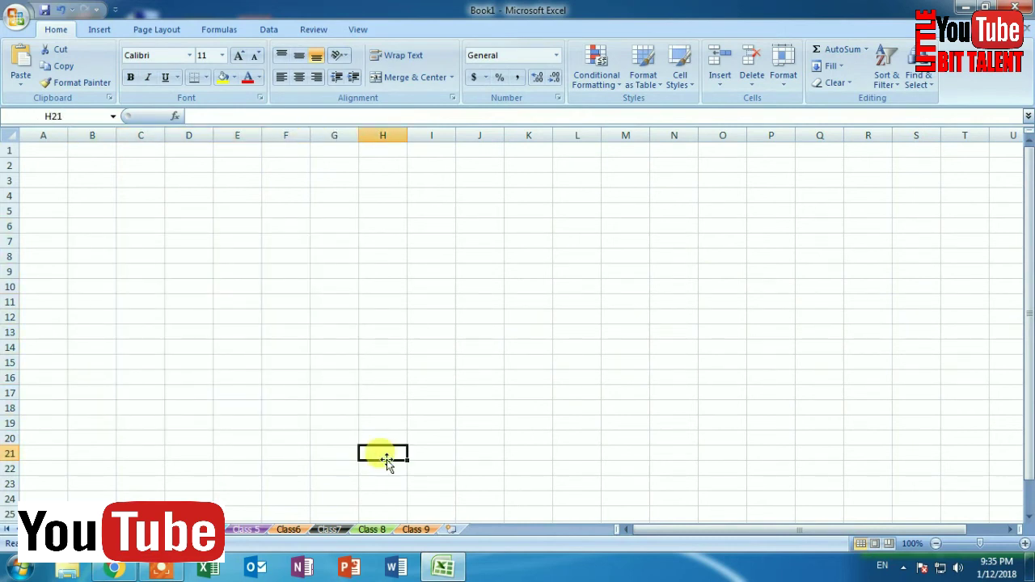
left_click(63, 261)
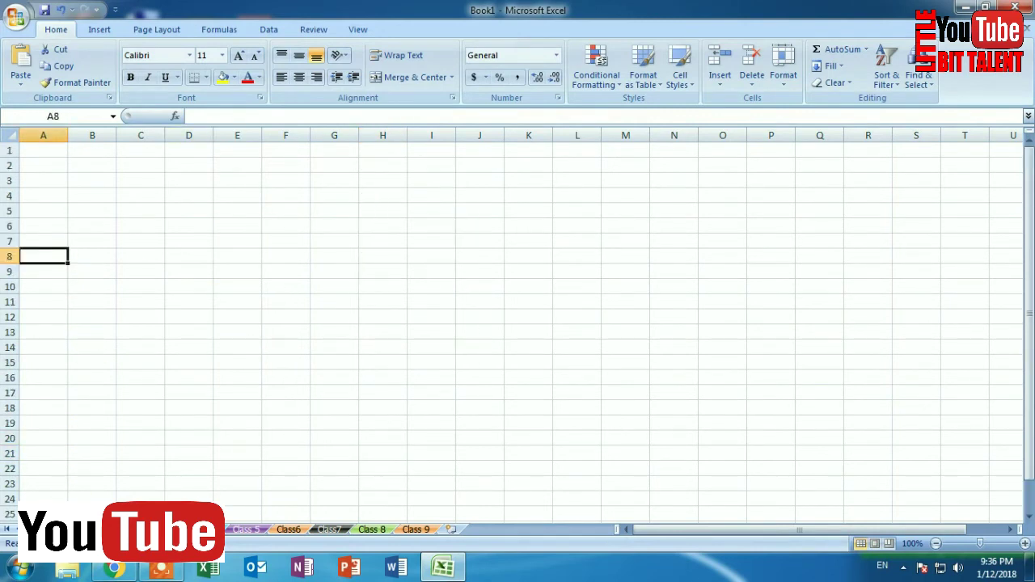
Step: Go from Class 5 to the Class6 sheet and select C10:J20, then B8:D12, leaving F17 active
left_click(255, 531)
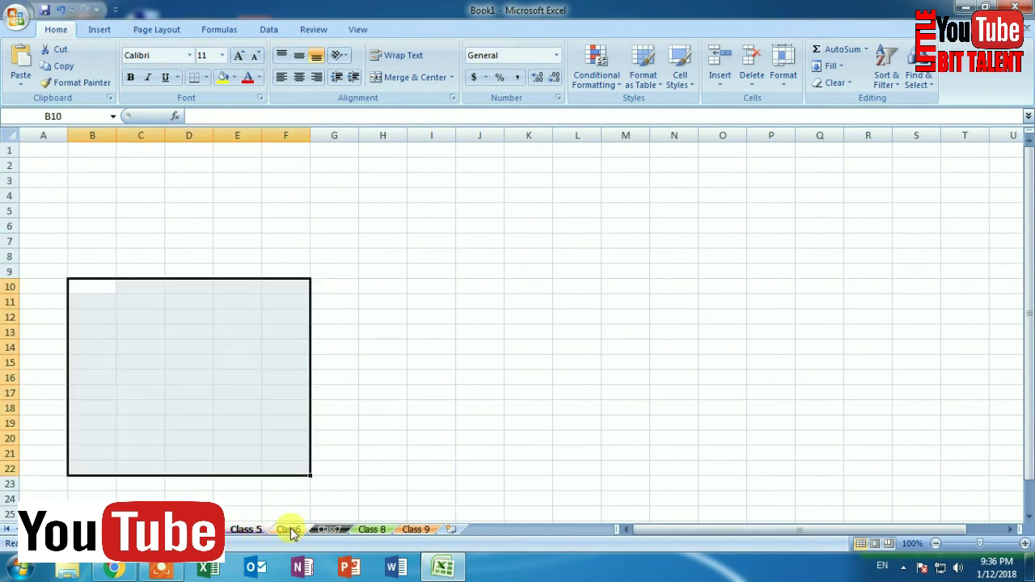
left_click(287, 530)
left_click_drag(137, 287, 485, 440)
left_click(255, 343)
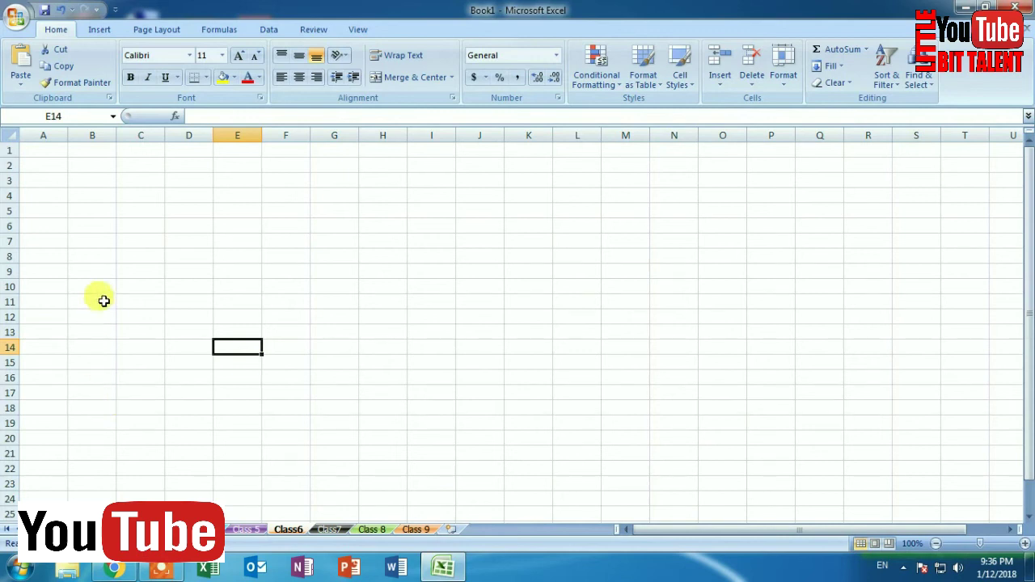
left_click_drag(101, 254, 189, 324)
left_click(267, 392)
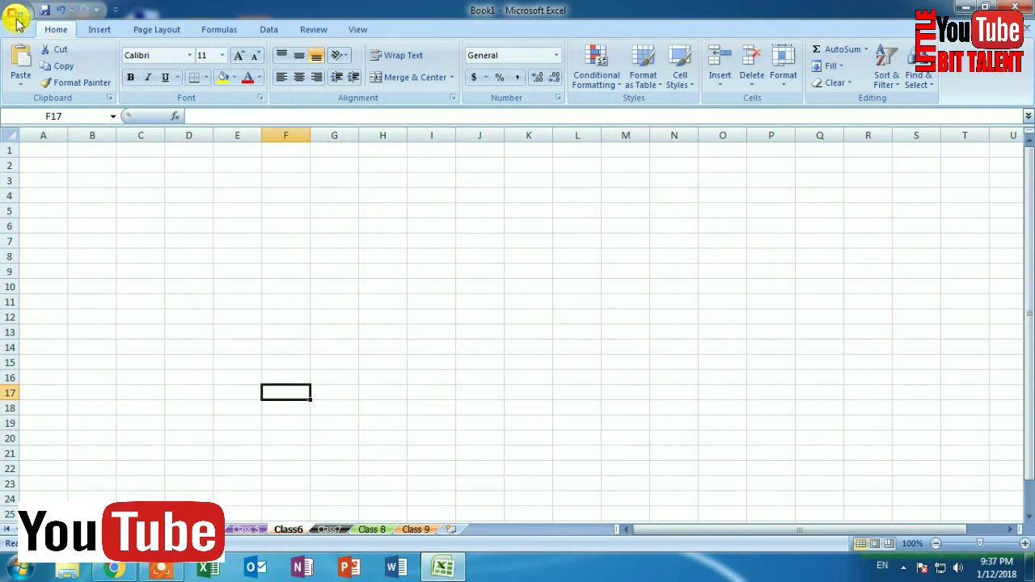
Step: Start Save As from the Office button and browse to Local Disk (E:)
left_click(18, 18)
left_click(18, 18)
left_click(18, 18)
left_click(49, 128)
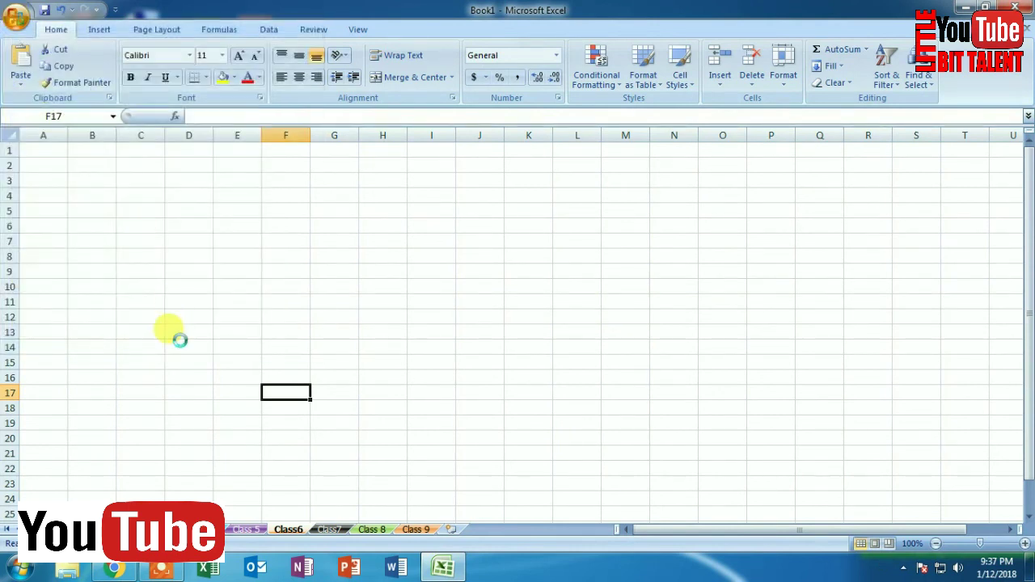
mouse_move(120, 148)
left_mouse_down()
mouse_move(126, 227)
mouse_move(124, 204)
left_mouse_up()
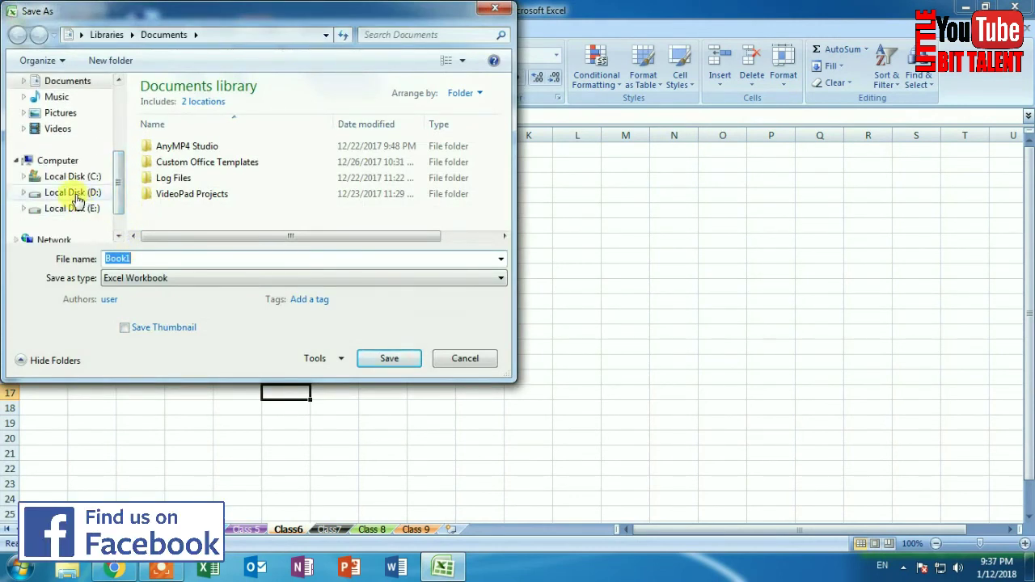
left_click(75, 195)
left_click(75, 209)
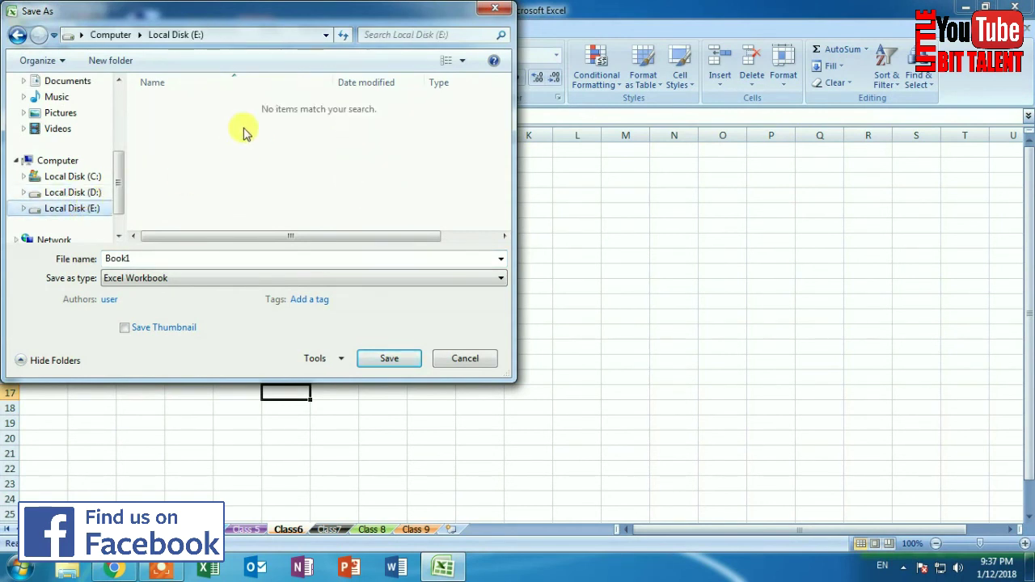
Step: Create an 'Excel courses' folder and save the workbook in it as 'My Work Book'
left_click(128, 62)
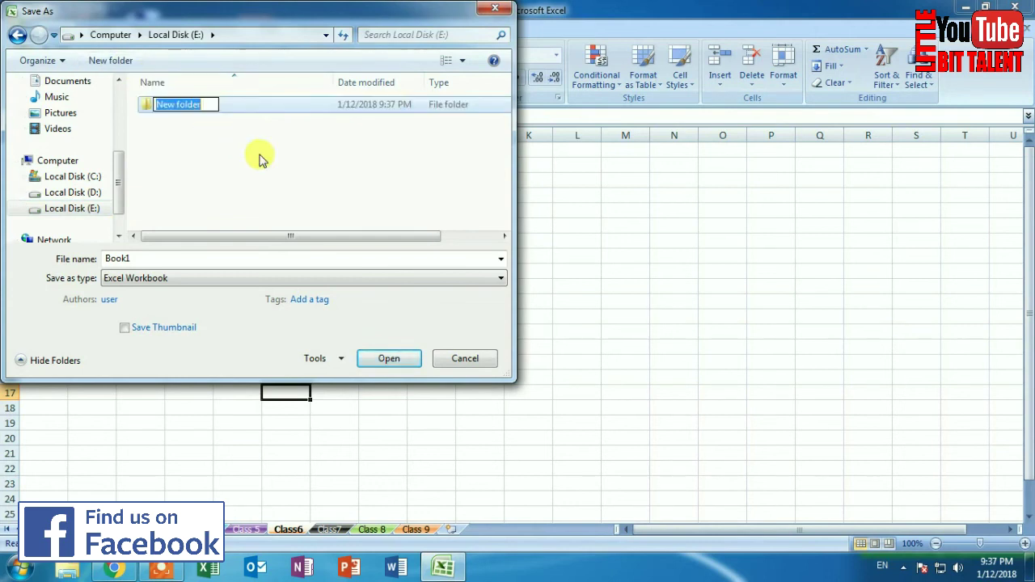
type("Exce")
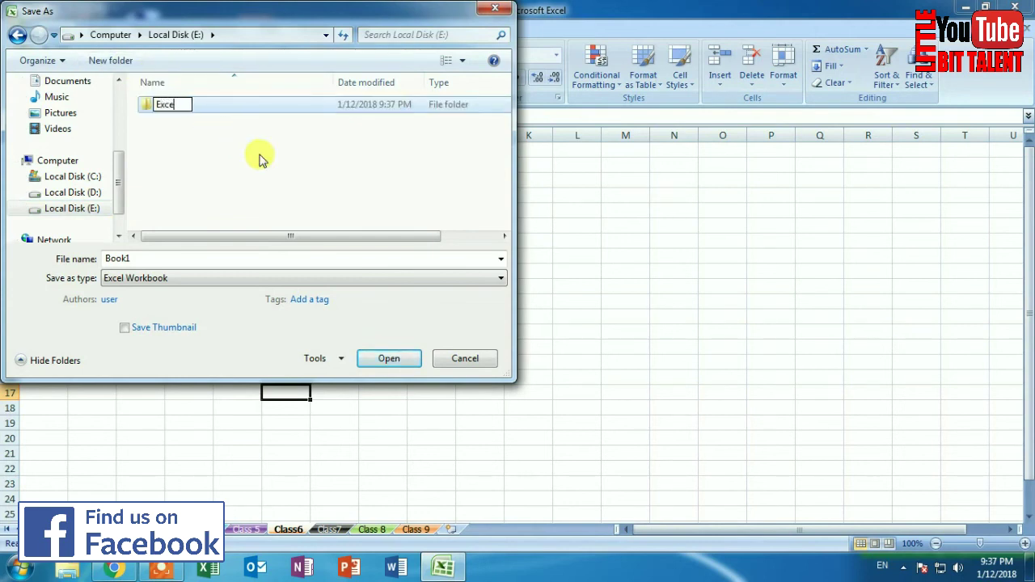
type("l cou")
type("rses")
left_click(261, 158)
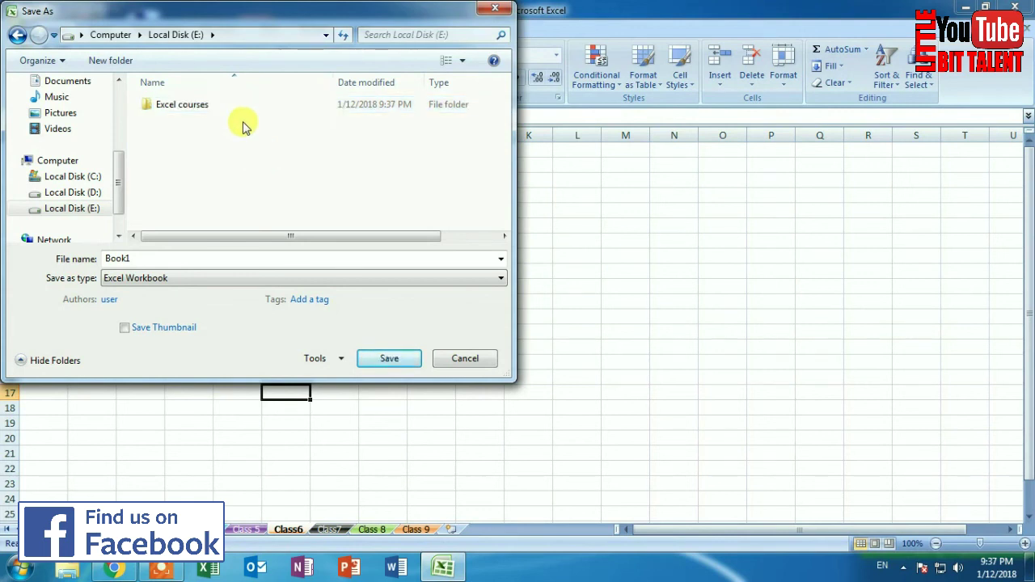
double_click(226, 107)
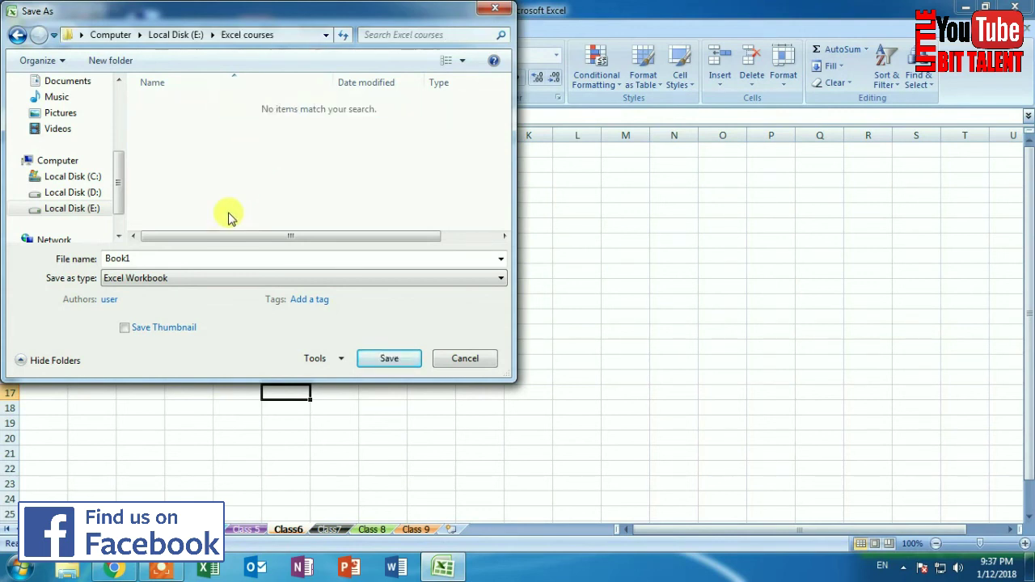
double_click(181, 259)
type("My")
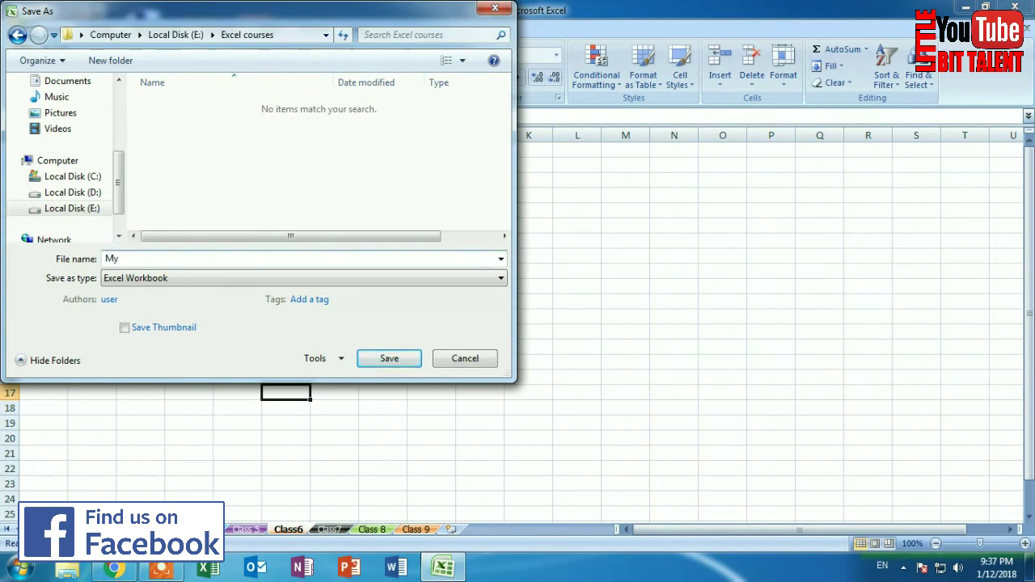
type(" Work B")
type("ook")
left_click(408, 359)
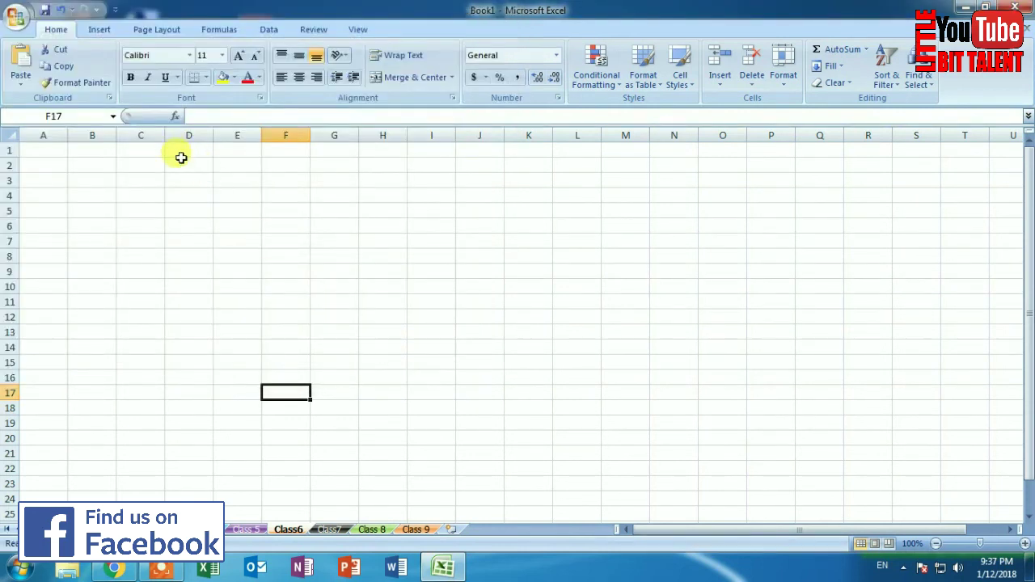
Step: Select D4:H20, then minimize Excel to the desktop
left_click_drag(186, 182, 455, 375)
left_click(470, 370)
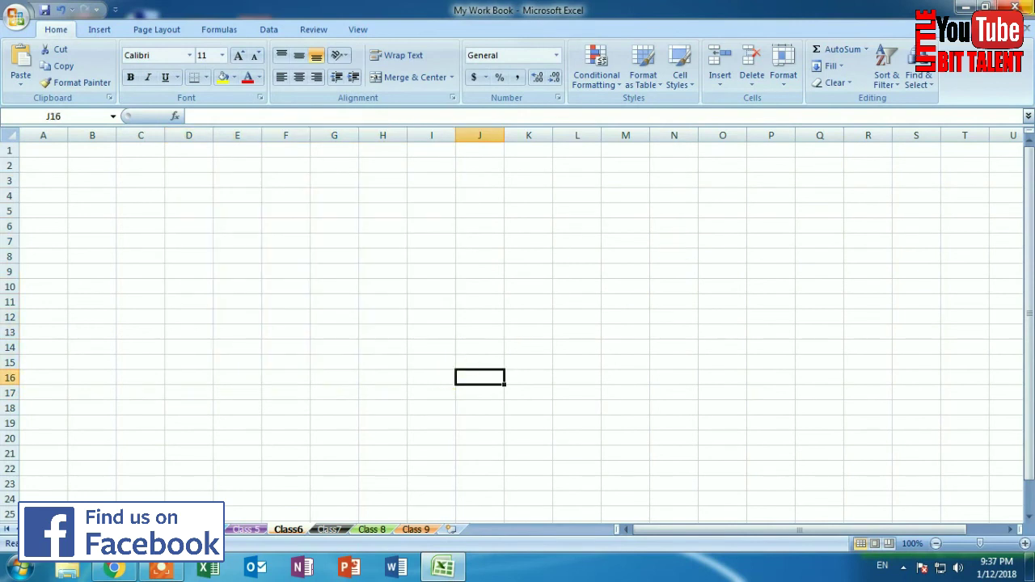
left_click(967, 7)
left_click_drag(348, 92, 460, 243)
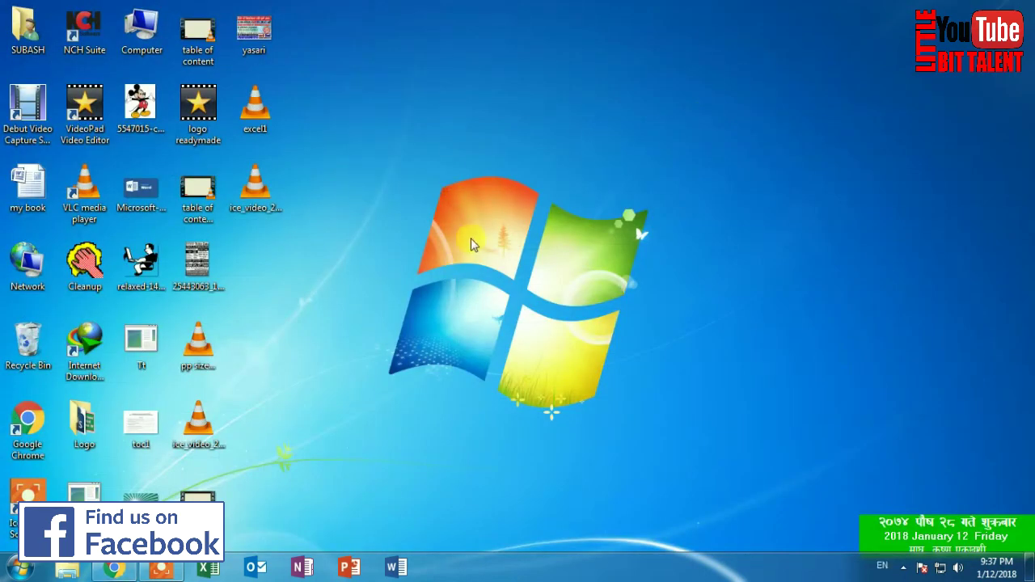
Step: Refresh the desktop, then open My Work Book from Computer > Local Disk (E:) > Excel courses
right_click(450, 197)
left_click(496, 238)
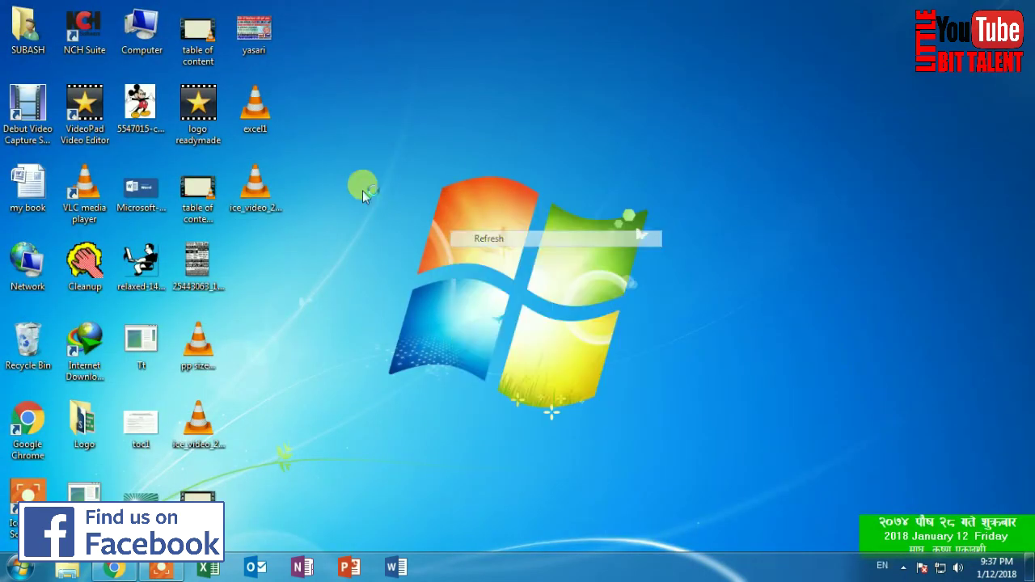
double_click(168, 19)
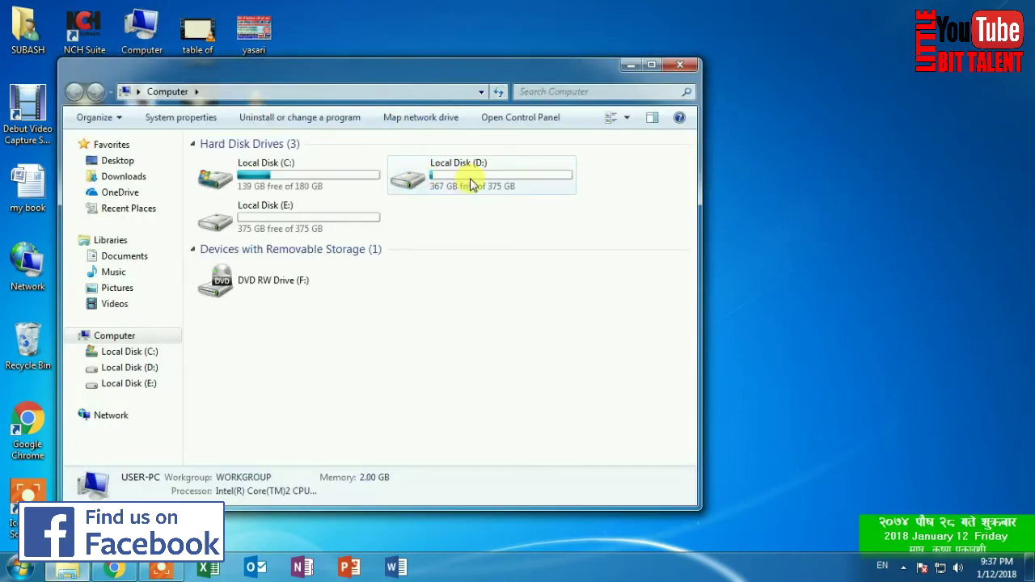
left_click(465, 184)
double_click(323, 225)
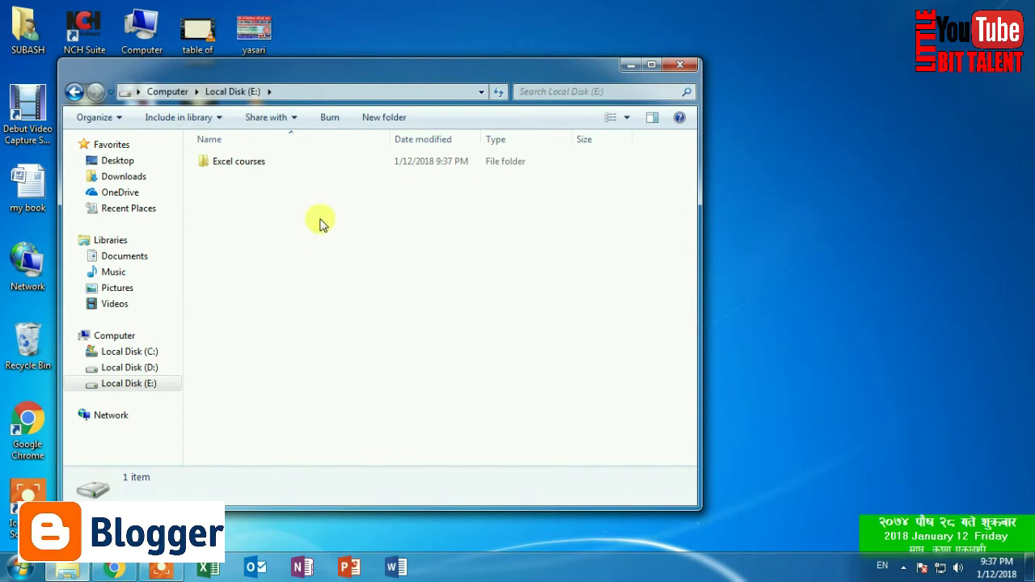
double_click(277, 167)
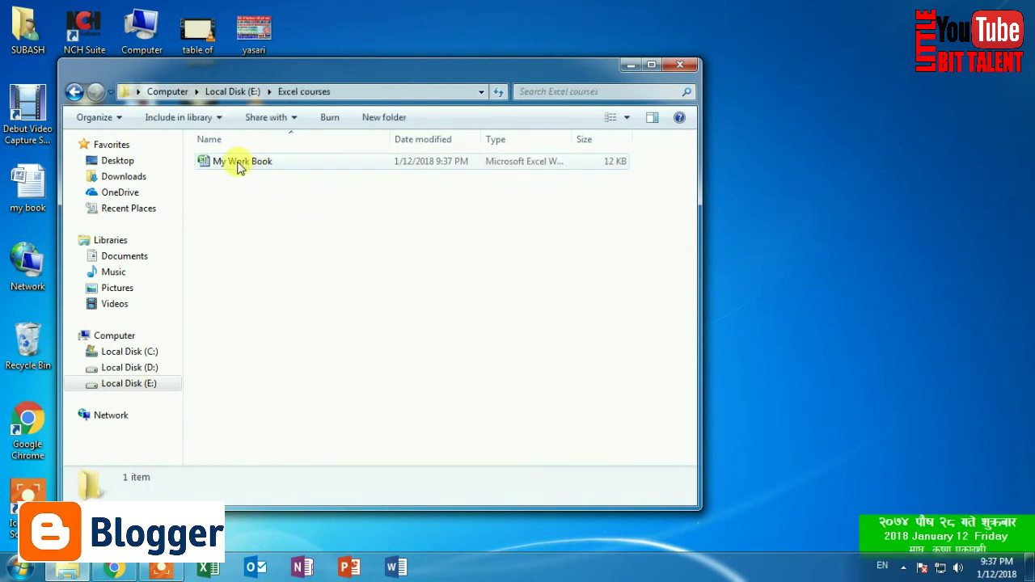
double_click(269, 165)
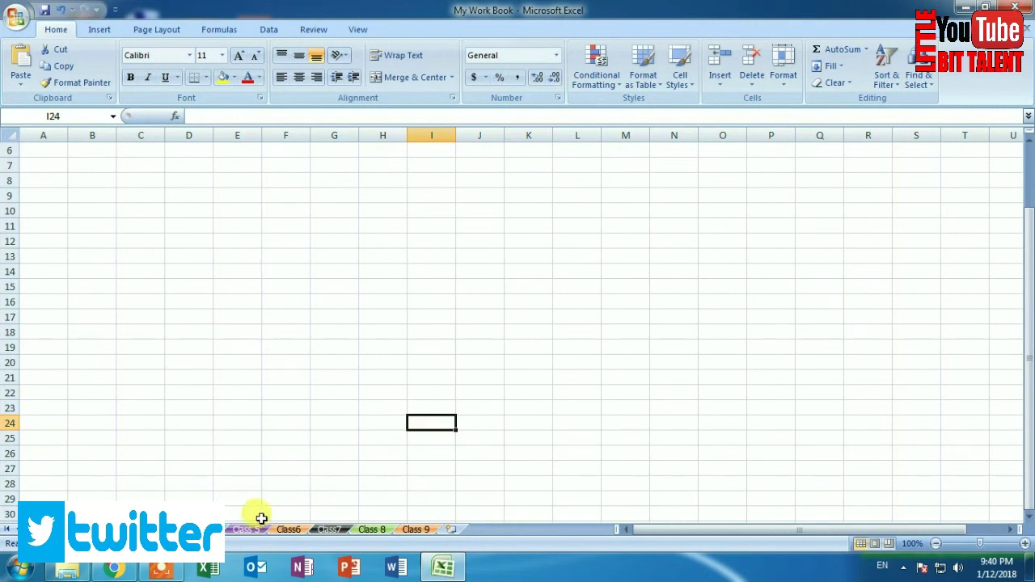
Step: Check the reopened My Work Book and its coloured Class 5–Class 9 sheet tabs
left_click(166, 571)
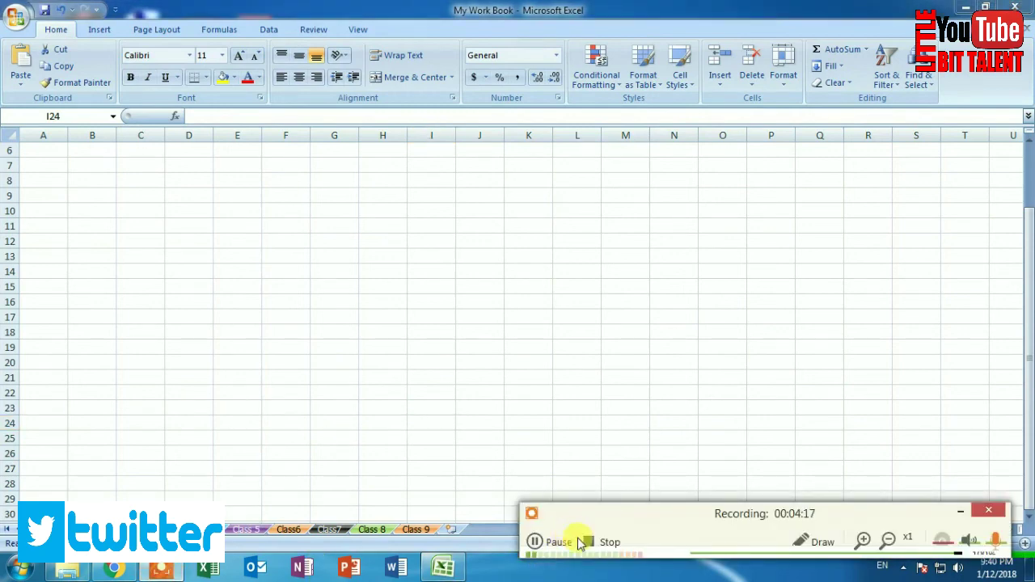